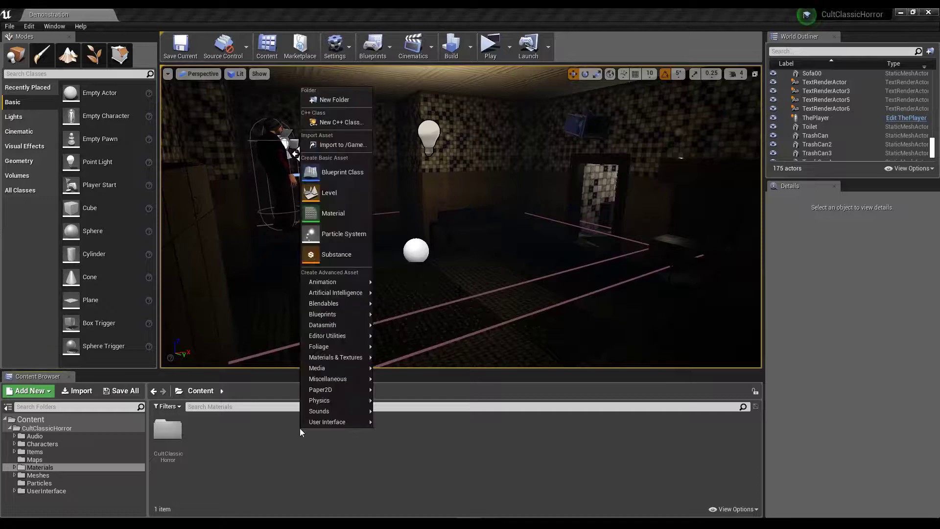
Add a Widget Blueprint asset from the Content Browser's User Interface menu
mouse_move(316, 422)
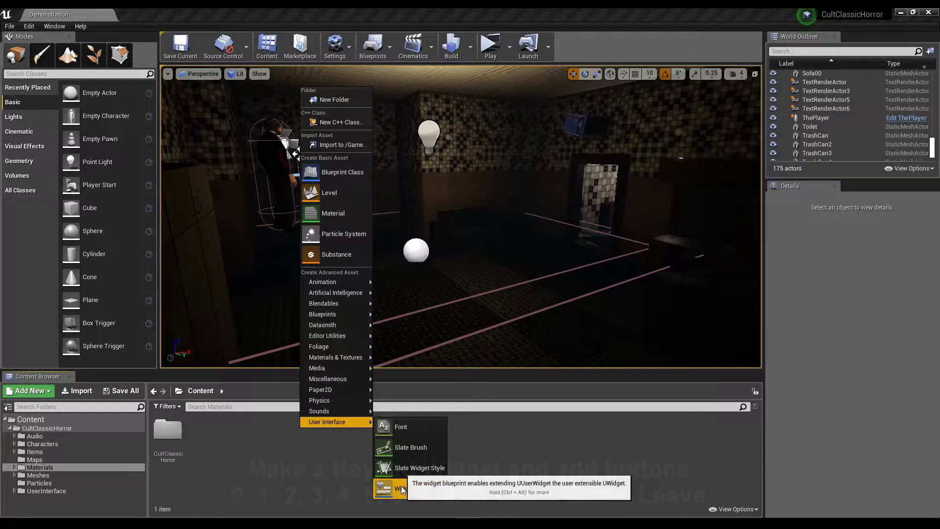
left_click(401, 486)
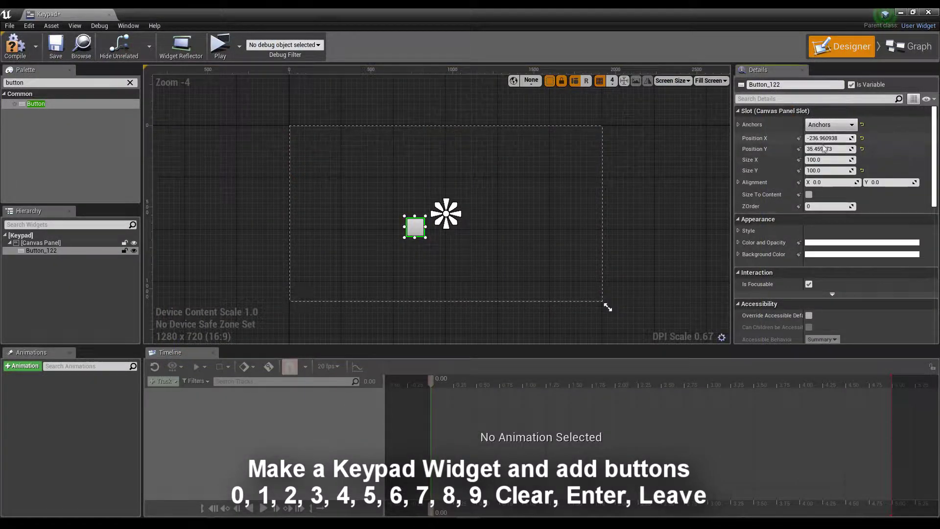
Drag a Button onto the Keypad canvas and duplicate it to start the first row
left_click_drag(36, 103, 433, 230)
scroll(432, 230, "up", 3)
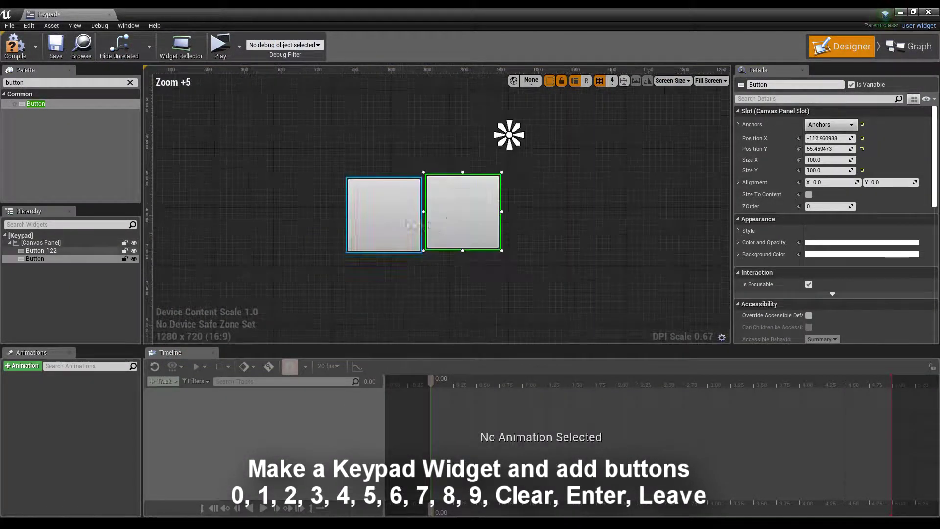
scroll(531, 205, "down", 5)
scroll(416, 163, "up", 3)
mouse_move(615, 279)
left_mouse_down()
mouse_move(415, 162)
mouse_move(397, 172)
left_mouse_up()
key("ctrl+w")
scroll(651, 283, "down", 3)
scroll(396, 173, "up", 8)
key("ctrl+w")
scroll(395, 172, "down", 8)
key("ctrl+w")
mouse_move(457, 199)
left_mouse_down()
mouse_move(505, 231)
mouse_move(489, 211)
left_mouse_up()
Duplicate Button_3 from its context menu and position the copy in the grid
scroll(420, 200, "up", 4)
left_click(419, 202)
scroll(419, 205, "up", 4)
right_click(472, 192)
right_click(598, 185)
left_click(615, 240)
scroll(563, 235, "down", 6)
scroll(667, 283, "up", 5)
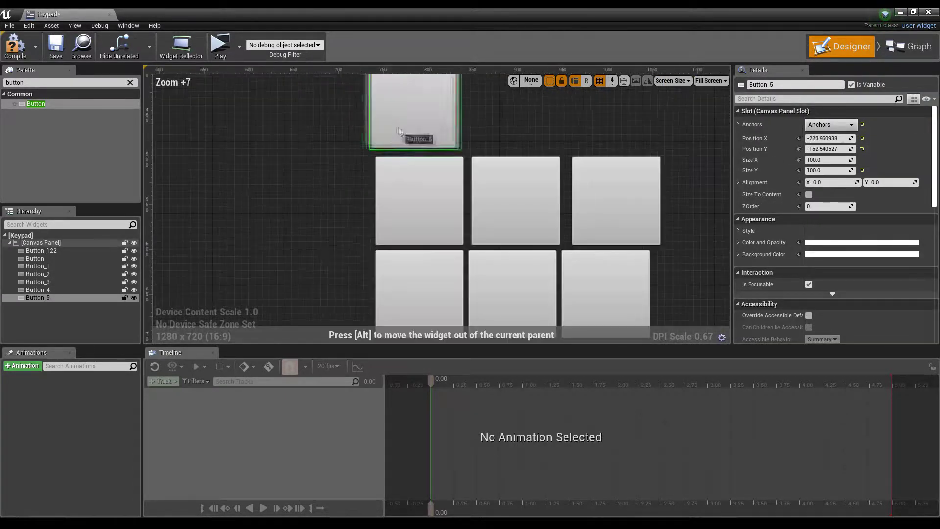
left_click(529, 201)
scroll(655, 171, "up", 3)
scroll(581, 308, "up", 3)
Duplicate Button_4 and Button_6 with Ctrl+D to create Button_8 and Button_9
left_click(582, 308)
scroll(453, 172, "down", 5)
key("ctrl+d")
scroll(496, 164, "down", 3)
key("ctrl+d")
scroll(588, 261, "down", 2)
key("ctrl+d")
scroll(588, 264, "up", 5)
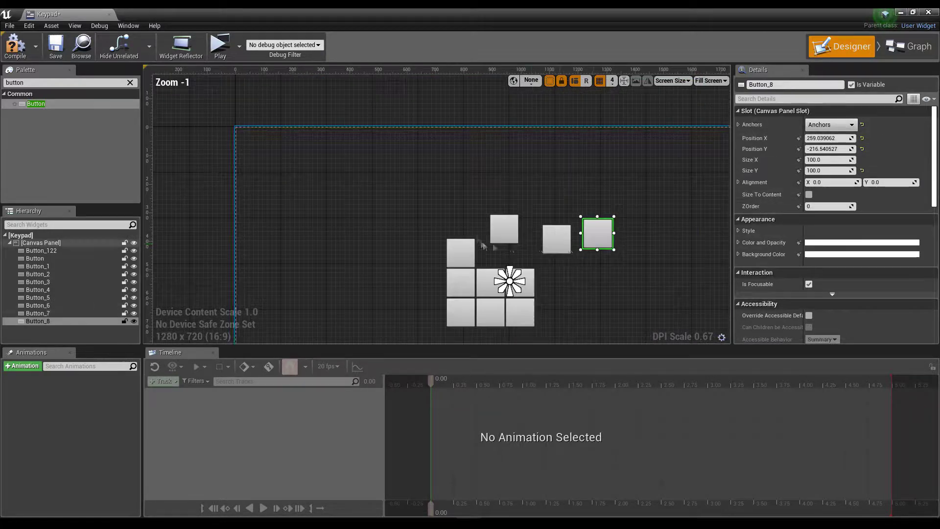
left_click(501, 225)
scroll(500, 254, "down", 1)
scroll(514, 274, "up", 9)
scroll(440, 245, "down", 8)
key("ctrl+d")
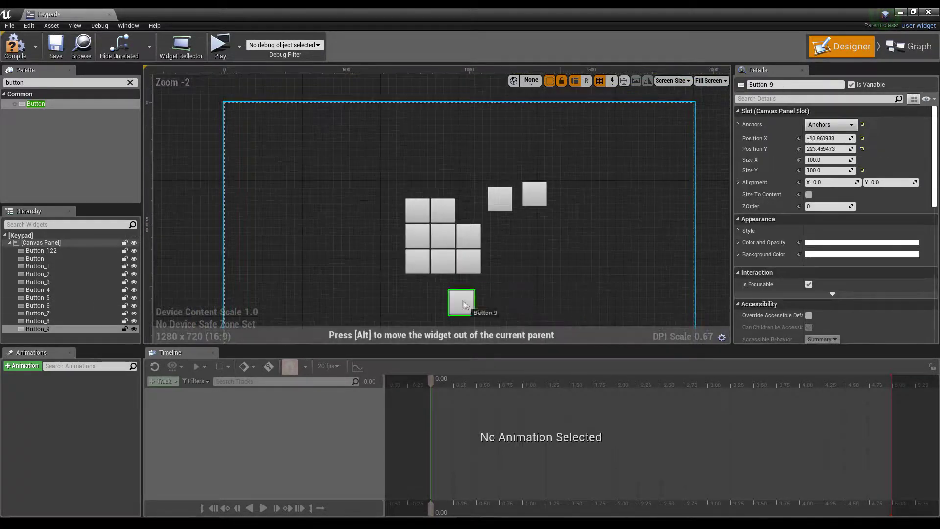
Move Button_9 below the grid and stretch it to double width
left_click_drag(451, 214, 416, 288)
scroll(458, 216, "up", 10)
left_click(458, 216)
right_click_drag(456, 216, 611, 123)
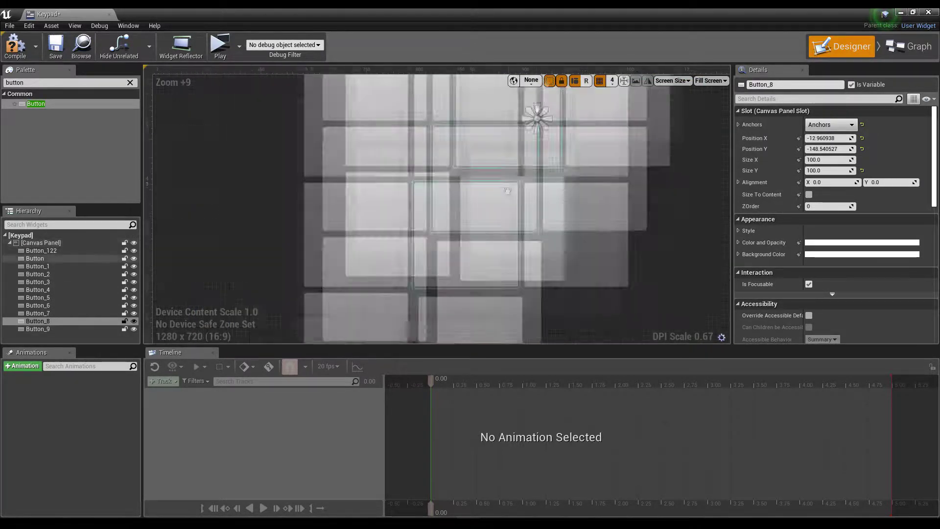
left_click(519, 178)
left_click_drag(573, 196, 688, 205)
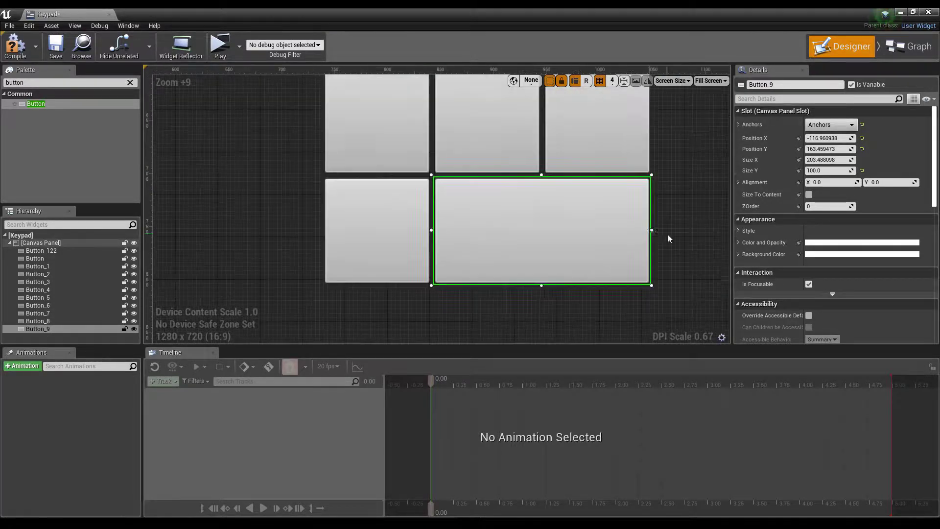
scroll(612, 265, "down", 6)
left_click(46, 266)
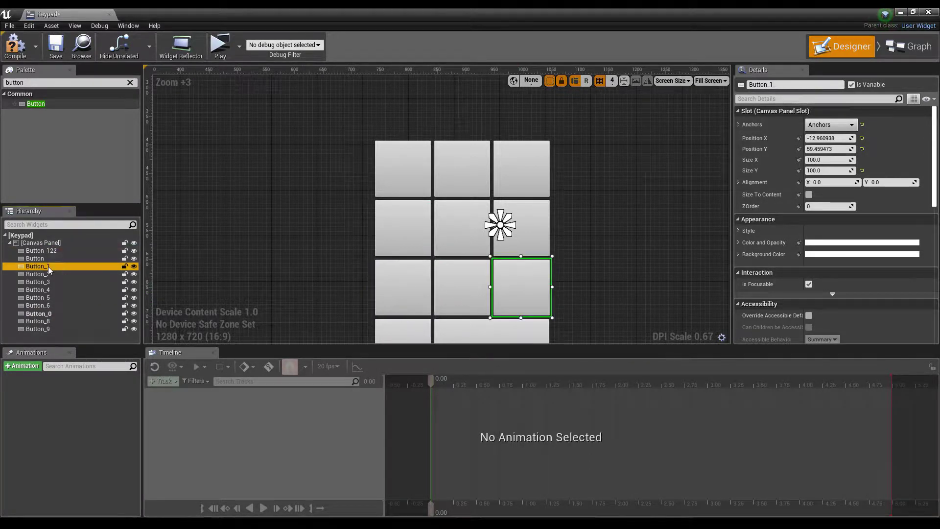
Finish renaming a button, then duplicate ButtonEnter and move the copy below the grid
type("3")
key("Return")
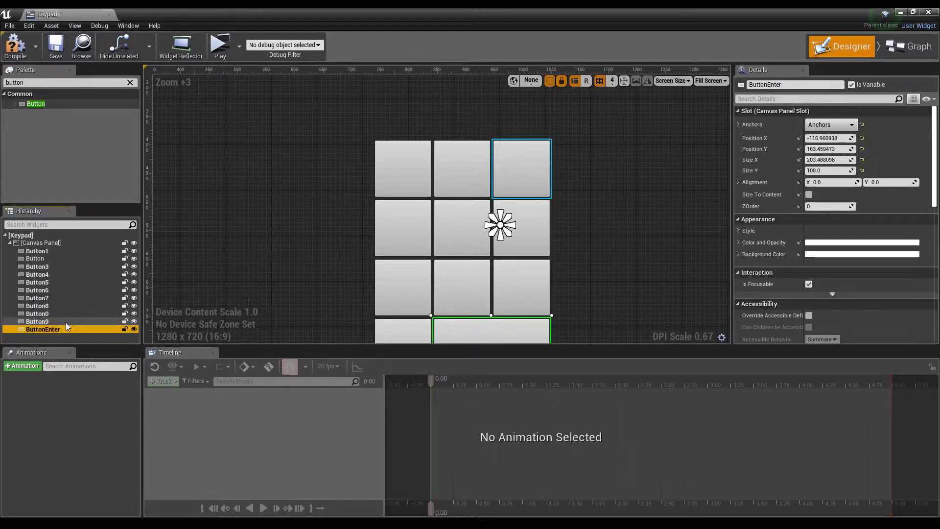
left_click(457, 334)
key("ctrl+d")
scroll(457, 333, "down", 5)
left_click_drag(503, 343, 346, 289)
Shrink ButtonEnter and ButtonEnter_1 to single width and place them side by side in the bottom row
scroll(346, 290, "up", 5)
left_click(429, 226)
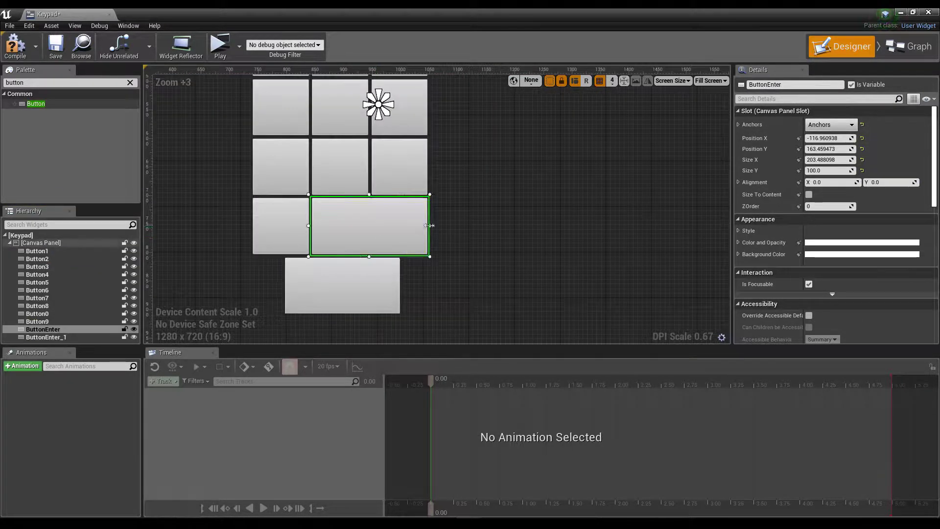
left_click_drag(429, 225, 369, 224)
scroll(367, 223, "up", 5)
left_click_drag(301, 333, 447, 231)
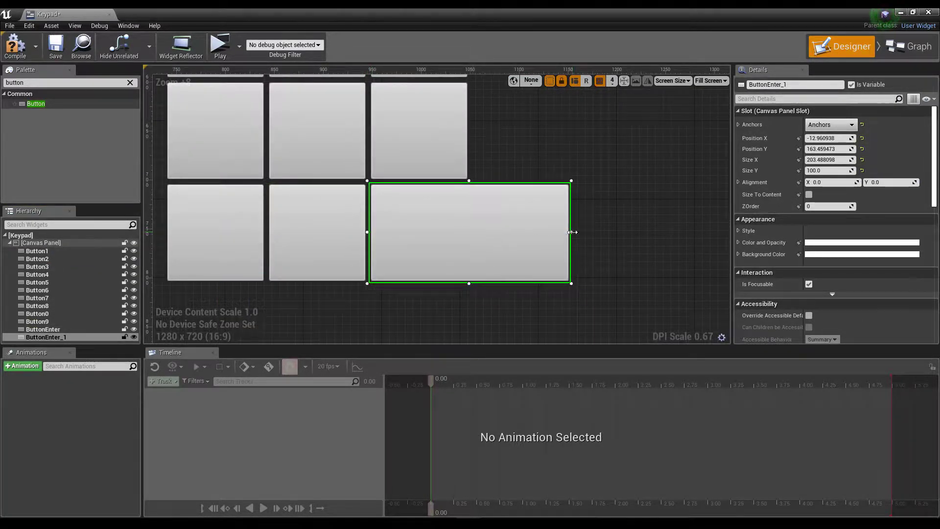
left_click_drag(567, 231, 470, 232)
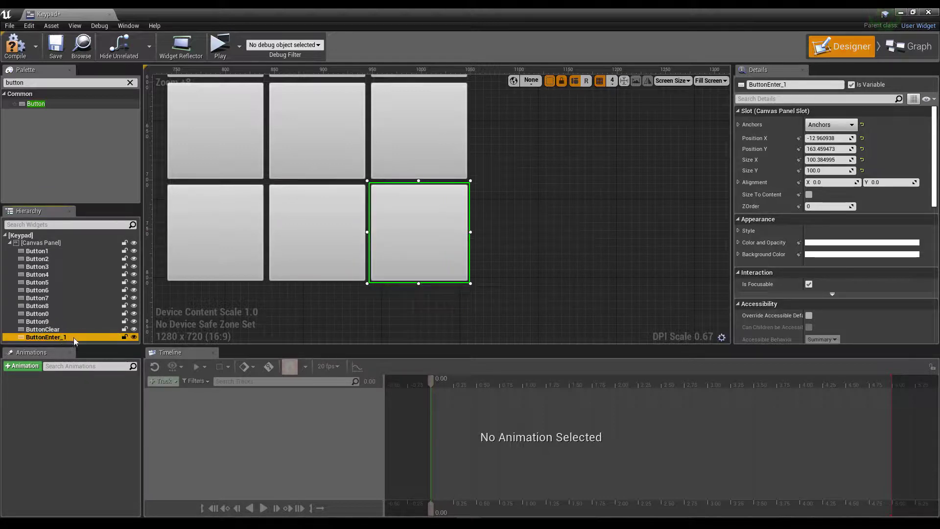
double_click(49, 338)
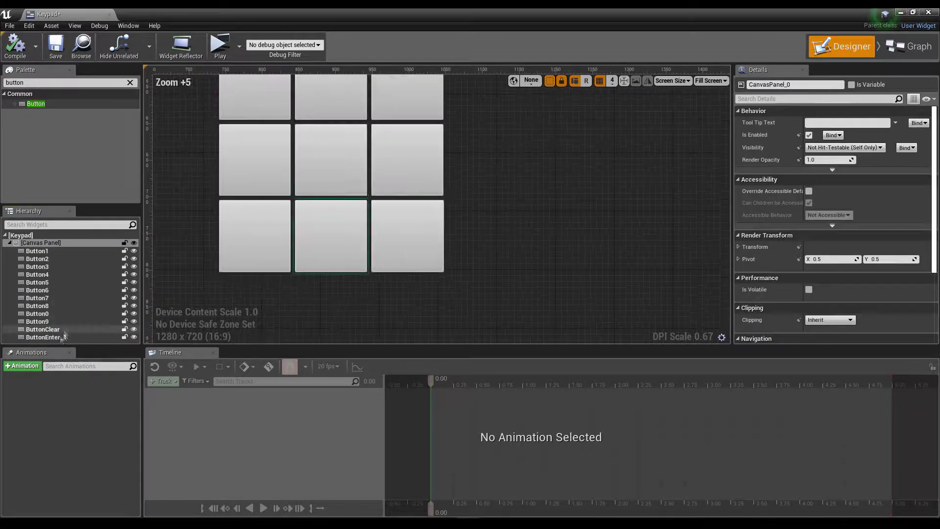
Drop a Text block labelled 1 into a button, then copy and paste it into Button0
scroll(364, 304, "down", 2)
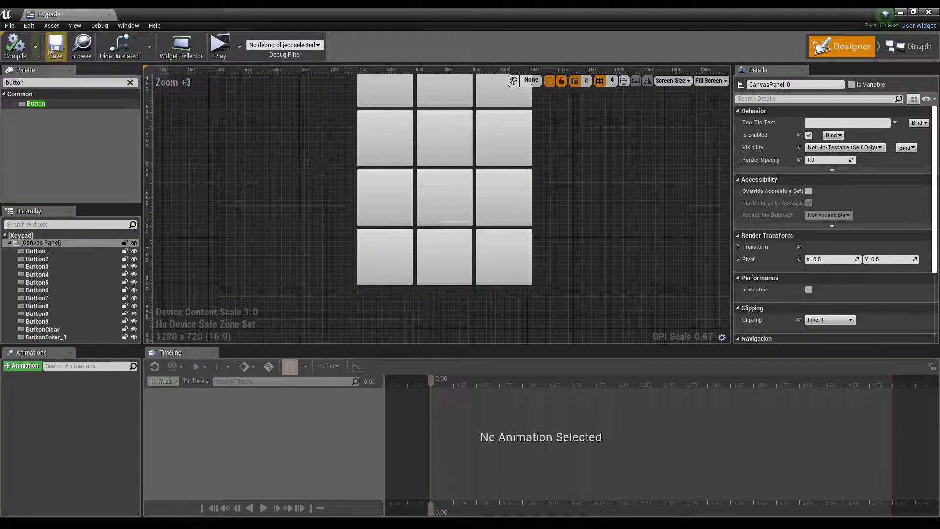
double_click(49, 82)
type("tex")
mouse_move(32, 113)
left_mouse_down()
mouse_move(329, 197)
mouse_move(343, 211)
left_mouse_up()
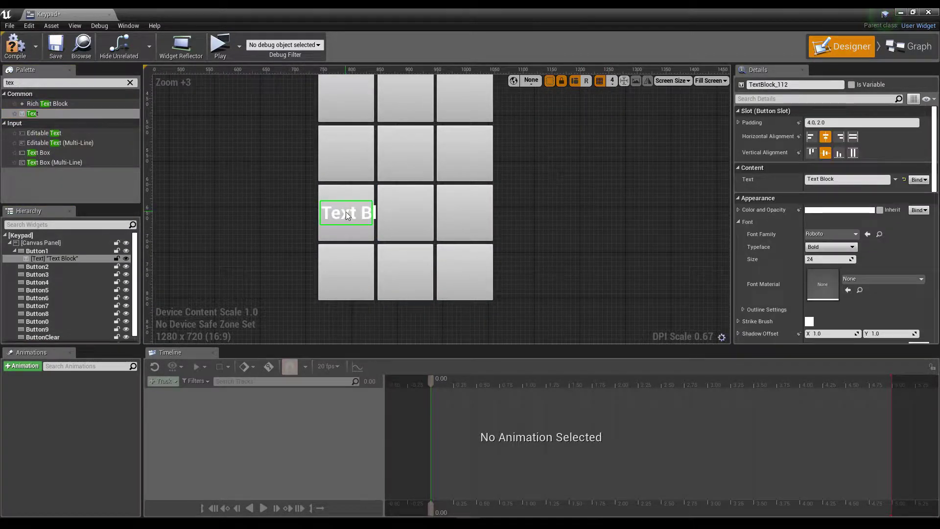
type("1")
key("Return")
key("ctrl+c")
left_click(346, 272)
key("ctrl+v")
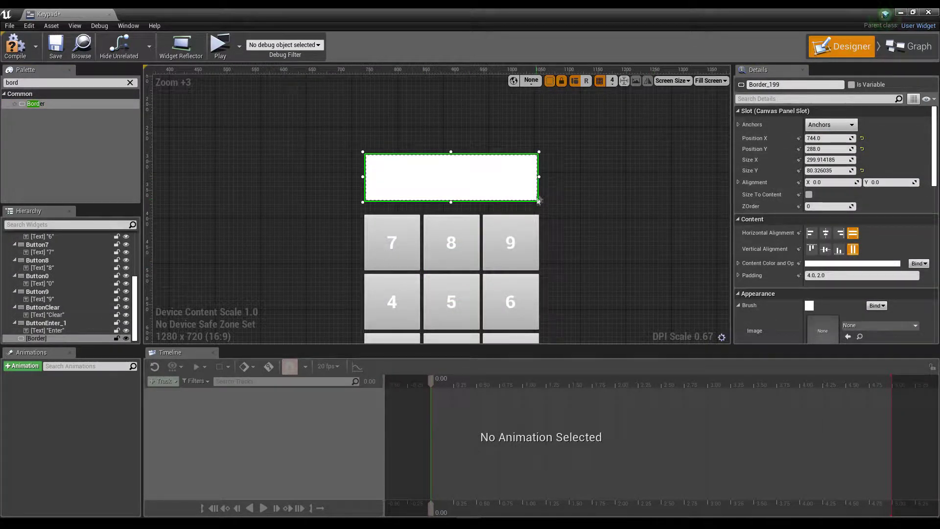
Set the display Border's brush colour to dark green
left_click(831, 125)
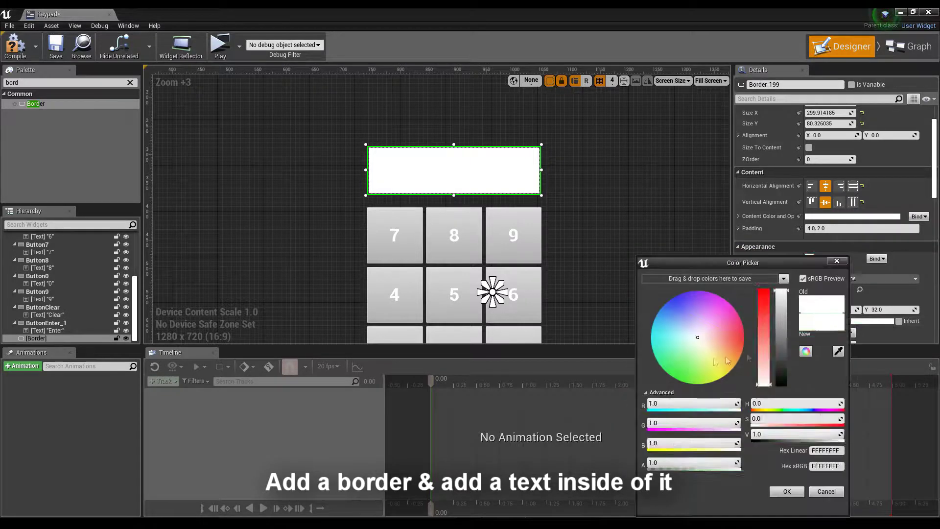
left_click(672, 374)
left_click_drag(782, 294, 785, 358)
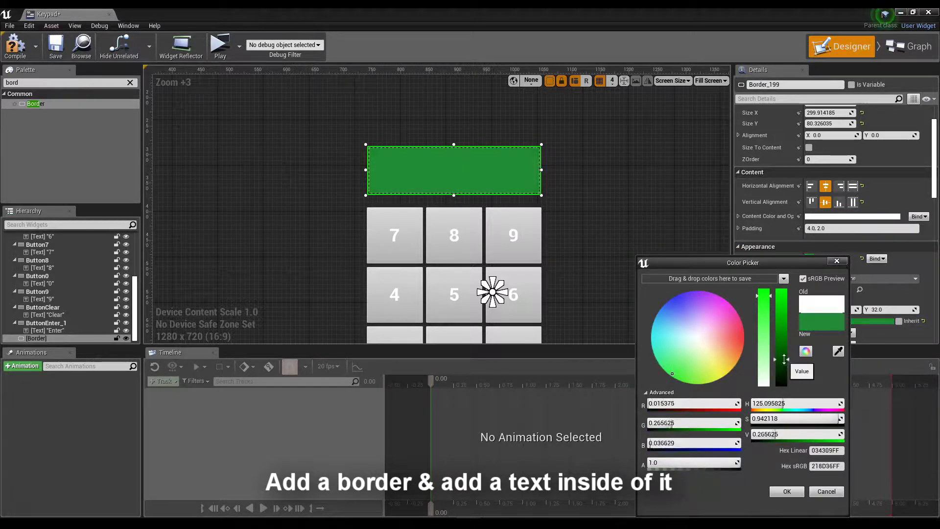
left_click(786, 491)
Add a Text block in the border with size 38, Light typeface and text 1234
type("text")
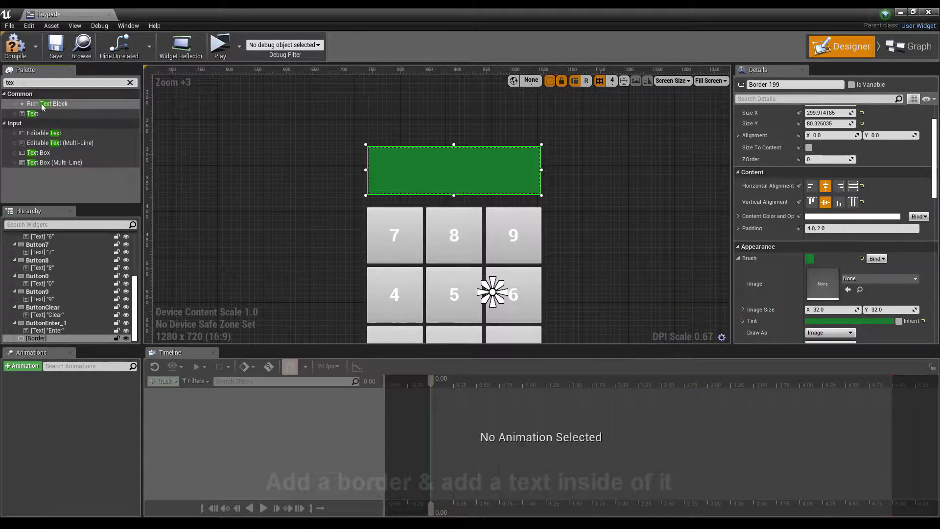
left_click_drag(32, 113, 477, 179)
left_click_drag(827, 207, 808, 207)
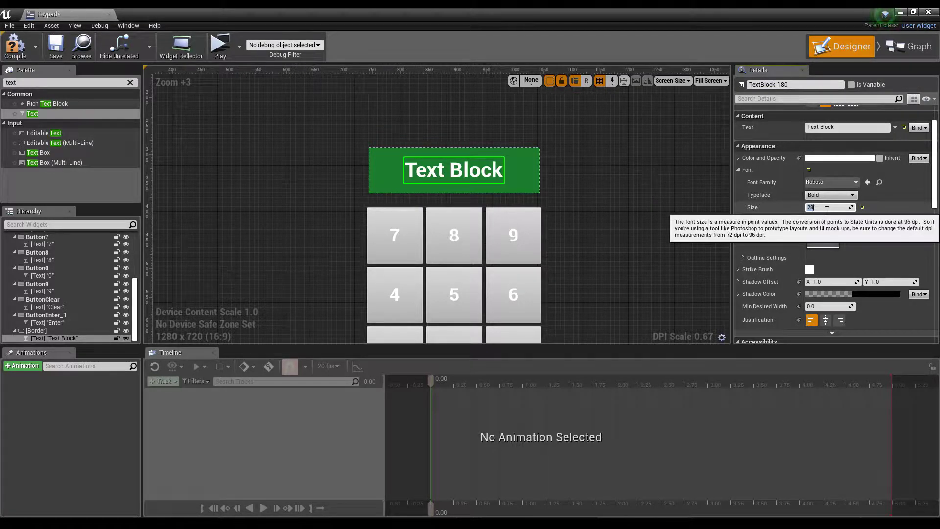
type("3")
key("Return")
left_click(831, 242)
left_click(826, 262)
left_click(831, 242)
left_click(826, 270)
left_click(823, 174)
type("1234")
key("Return")
Create a binding function for the 1234 text block
scroll(514, 142, "down", 2)
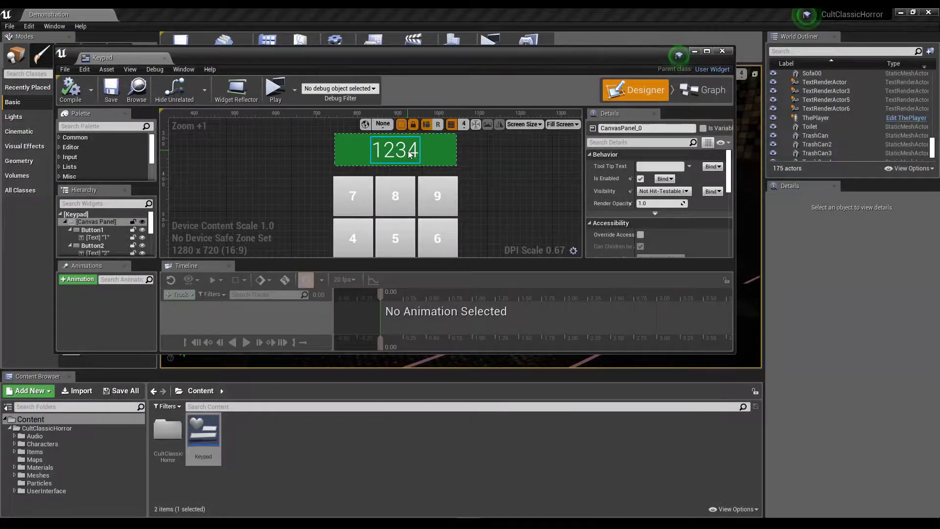
left_click(410, 154)
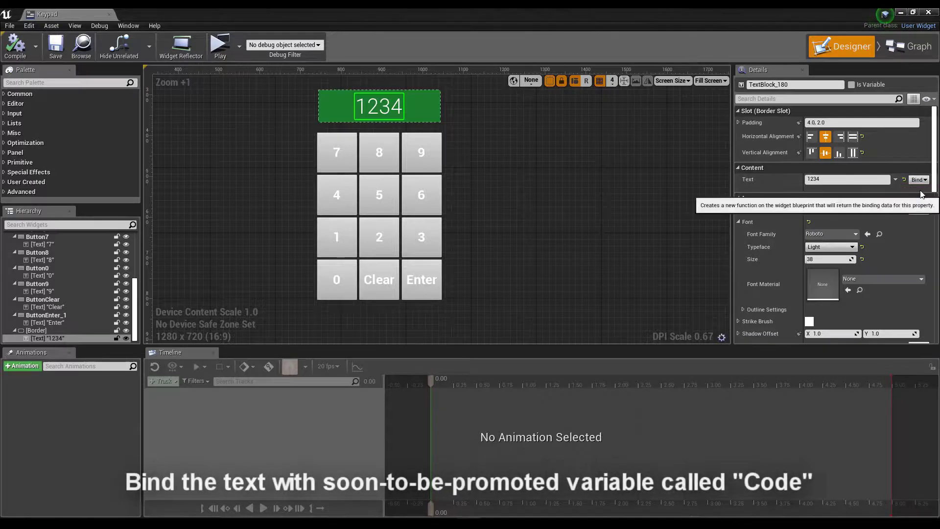
left_click(922, 194)
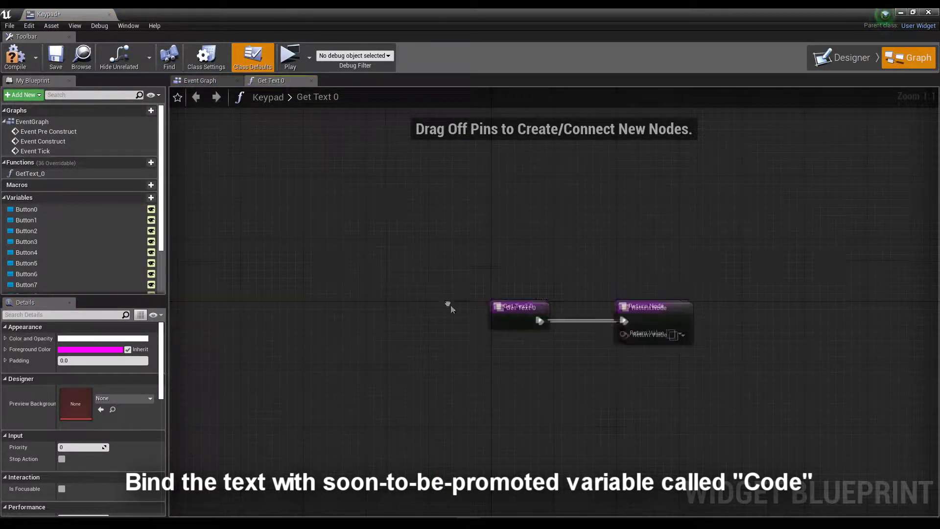
Arrange the binding function's nodes and rename the function GetCode
left_click_drag(557, 279, 739, 281)
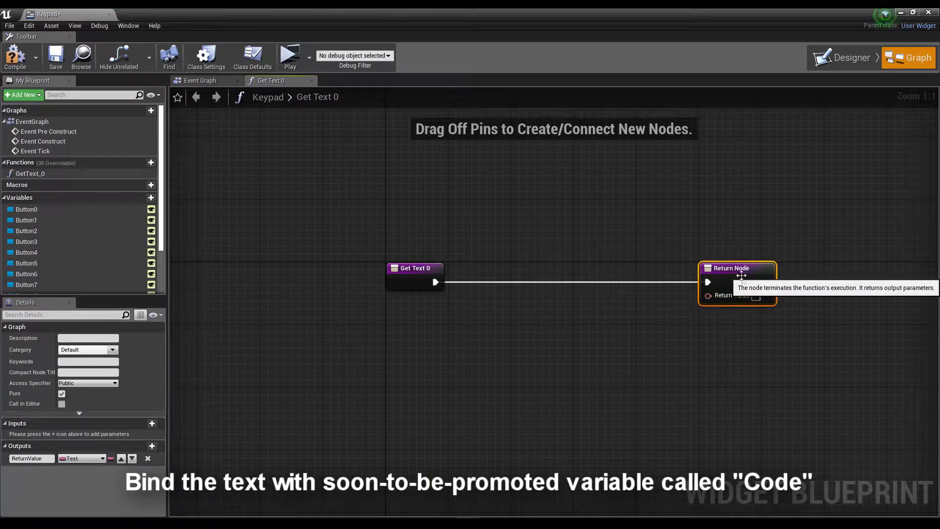
left_click_drag(398, 272, 358, 272)
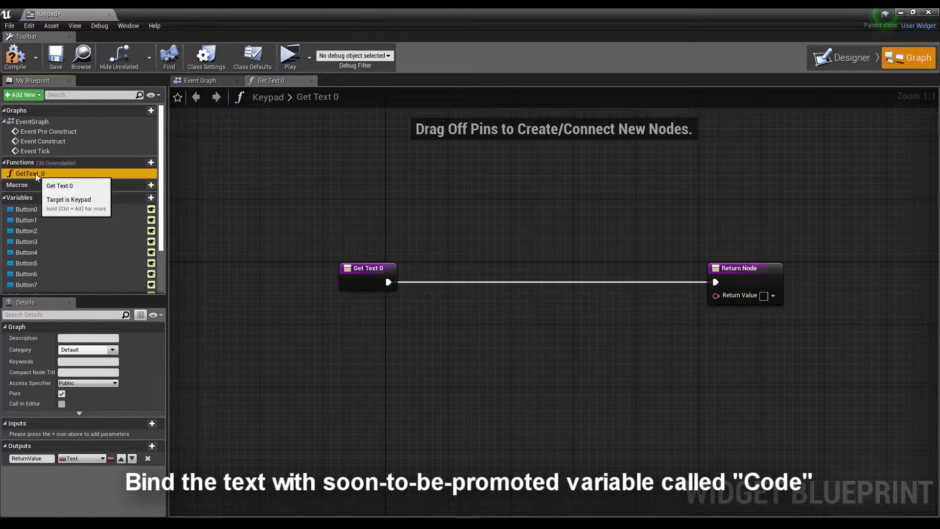
key("F2")
type("GetCode")
key("Return")
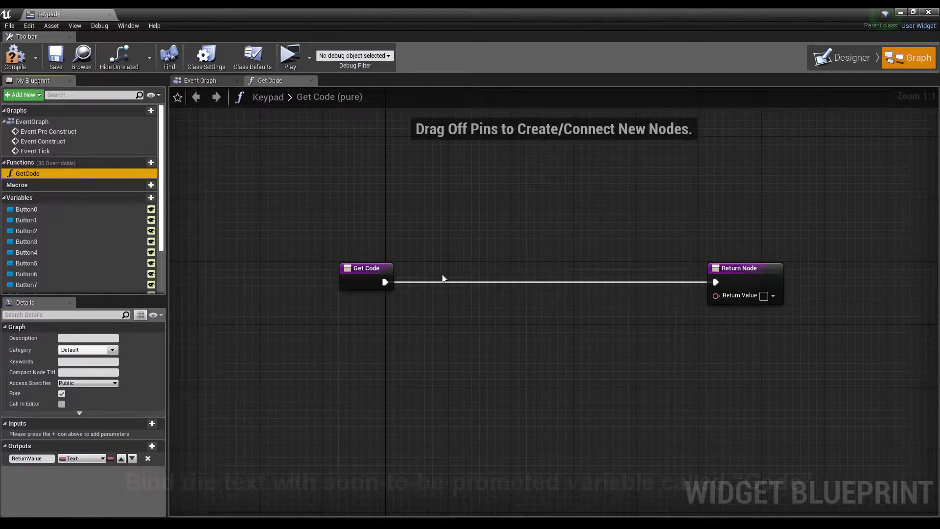
Make GetCode return a String promoted to a new Code variable, then drop Code into the Event Graph
right_click_drag(543, 273, 506, 258)
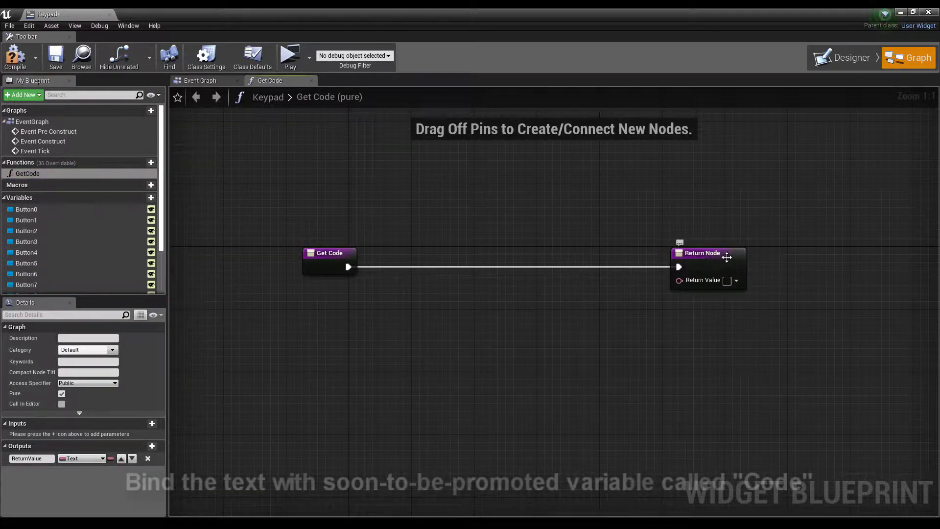
left_click(697, 262)
left_click(82, 459)
left_click(100, 324)
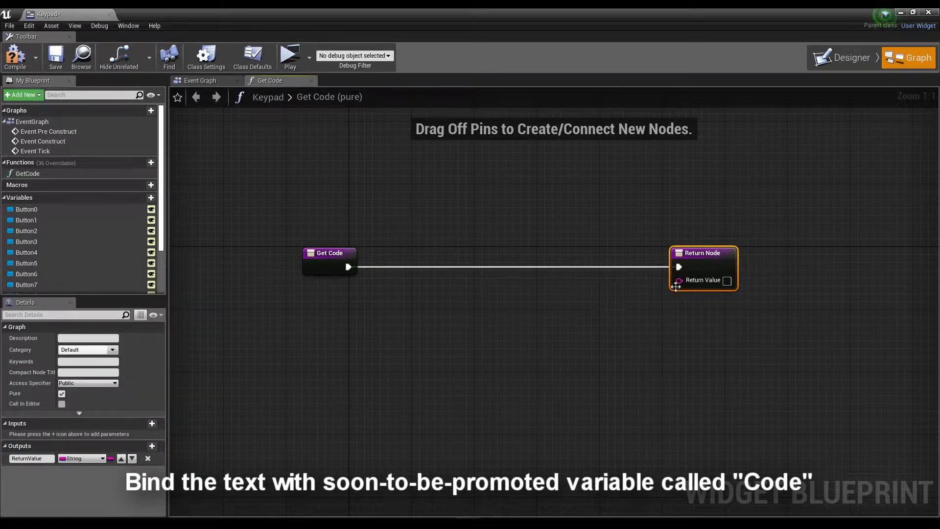
left_click_drag(485, 310, 487, 310)
left_click(517, 351)
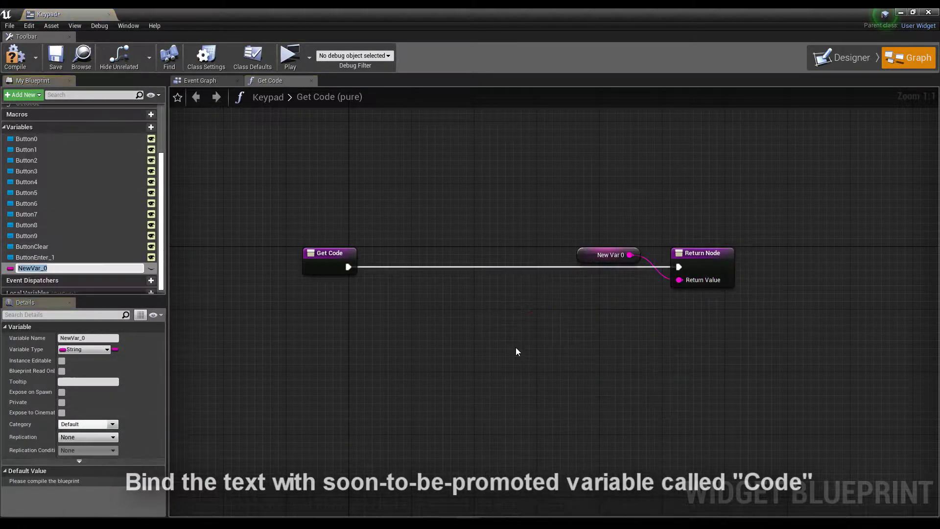
type("Code")
key("Return")
left_click_drag(593, 254, 586, 278)
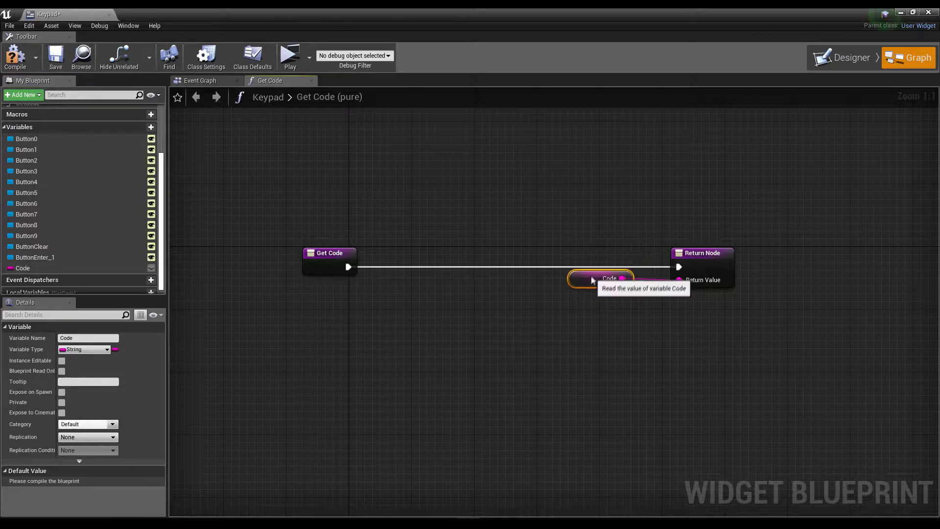
left_click_drag(329, 253, 502, 252)
left_click(267, 146)
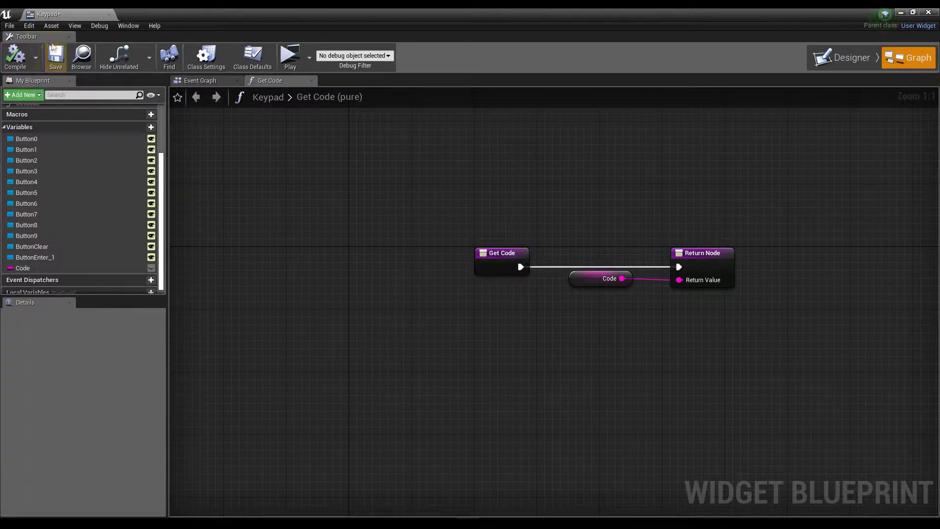
left_click(200, 80)
left_click_drag(22, 276, 566, 267)
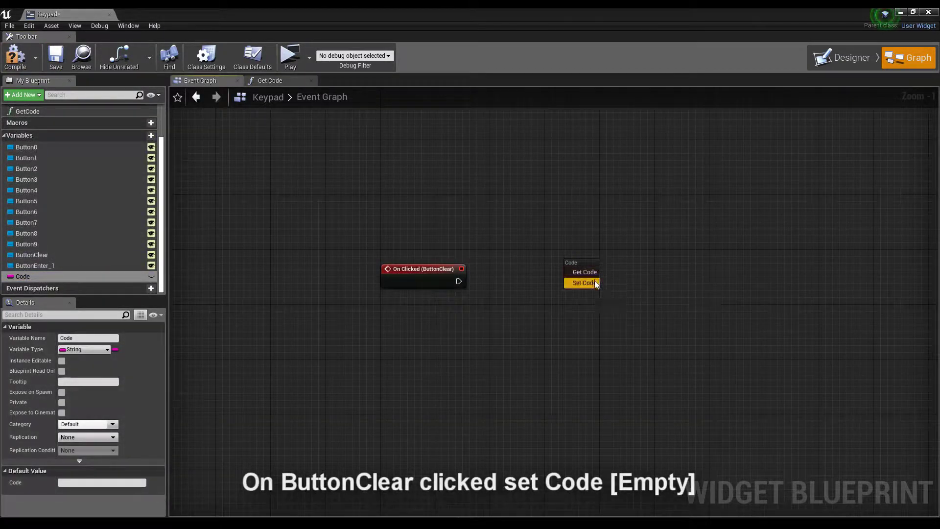
Make ButtonClear set Code empty and Button0 set Code to Append(Code, "0")
left_click(596, 284)
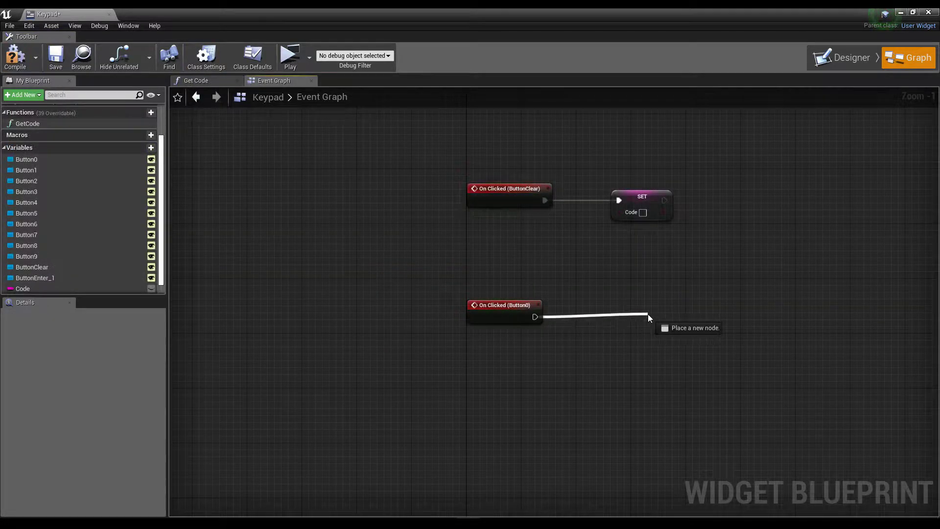
left_click_drag(620, 321, 648, 313)
type("code")
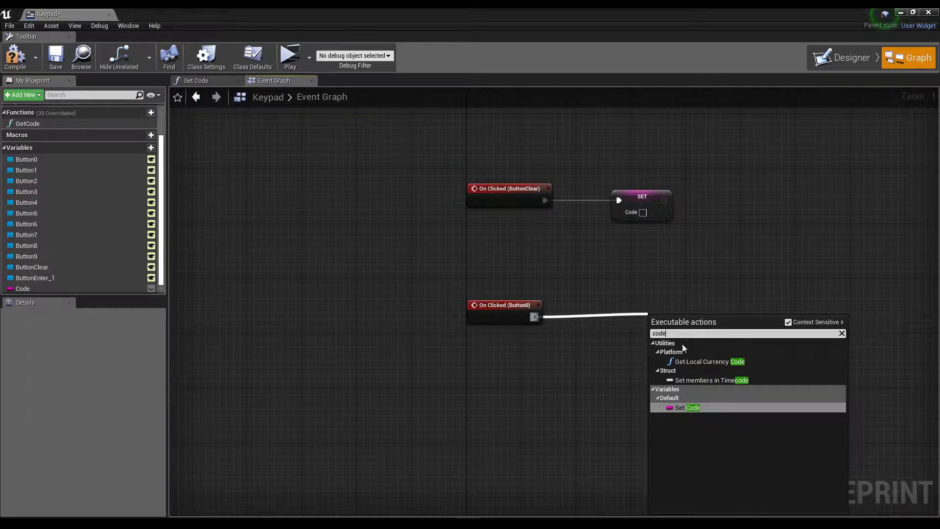
left_click(692, 398)
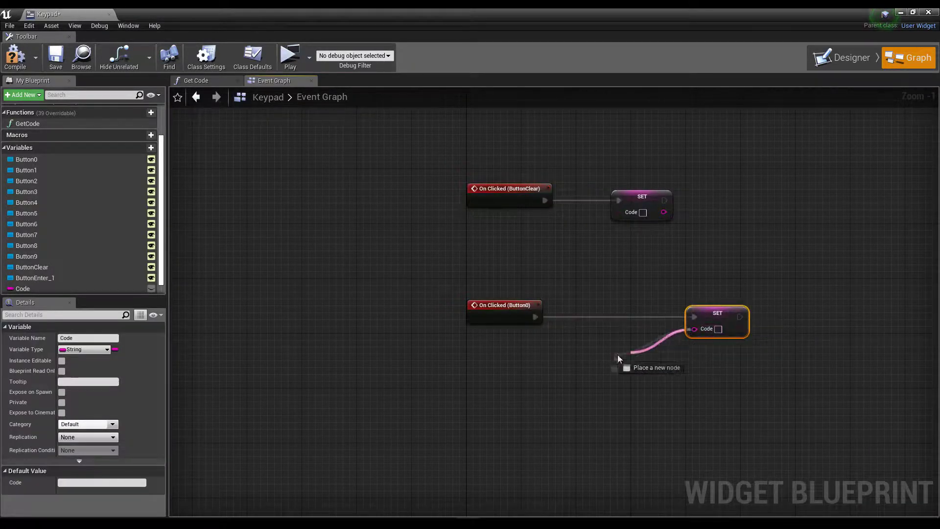
left_click_drag(618, 355, 613, 355)
type("append")
left_click(663, 206)
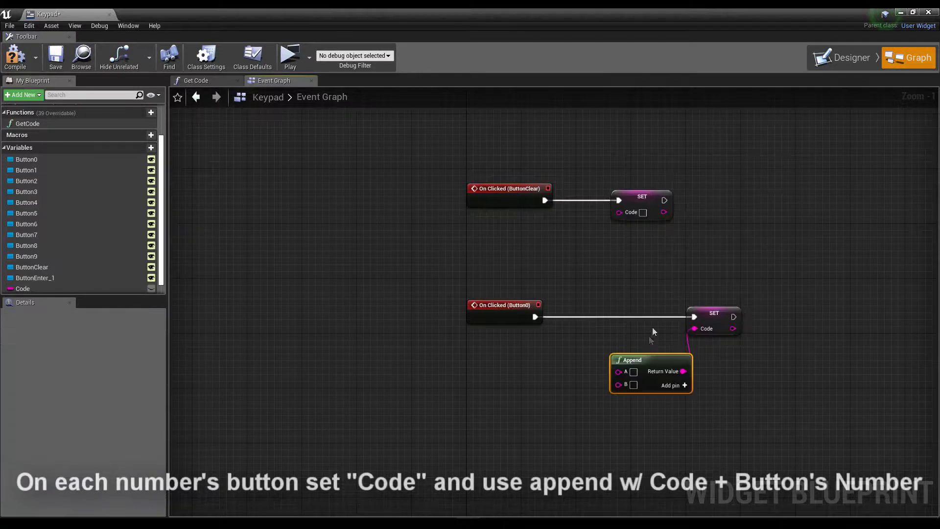
left_click_drag(634, 361, 629, 343)
left_click_drag(23, 288, 471, 364)
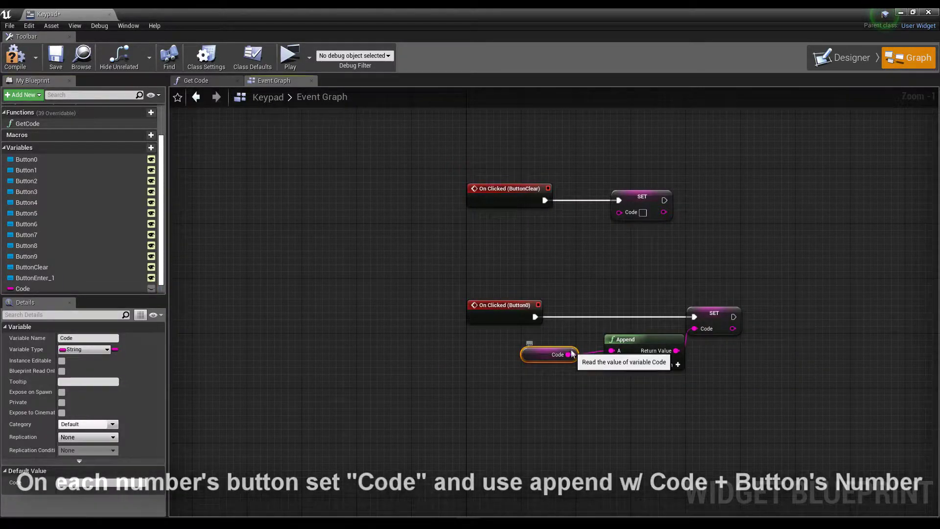
right_click_drag(495, 348, 436, 333)
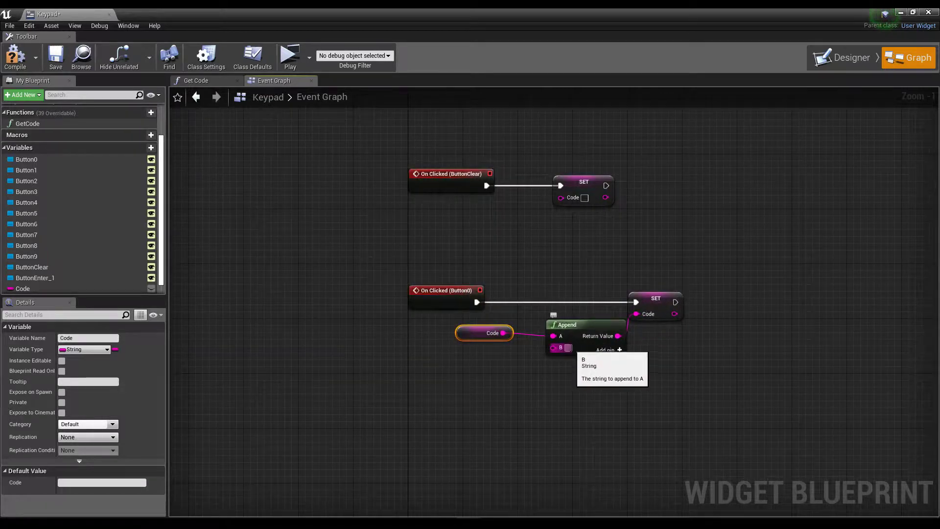
left_click(564, 370)
Add On Clicked events for Button1 through Button3
right_click_drag(553, 378, 541, 327)
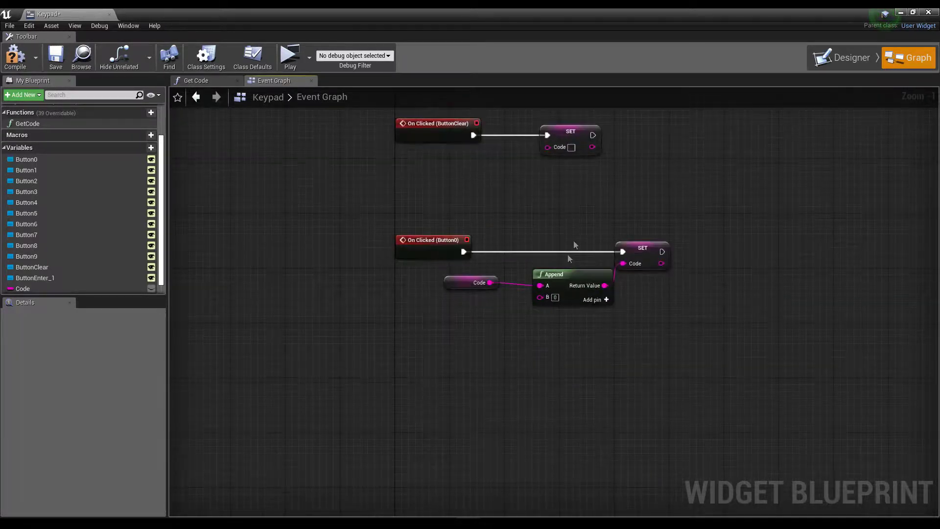
right_click_drag(455, 234, 455, 220)
left_click(35, 181)
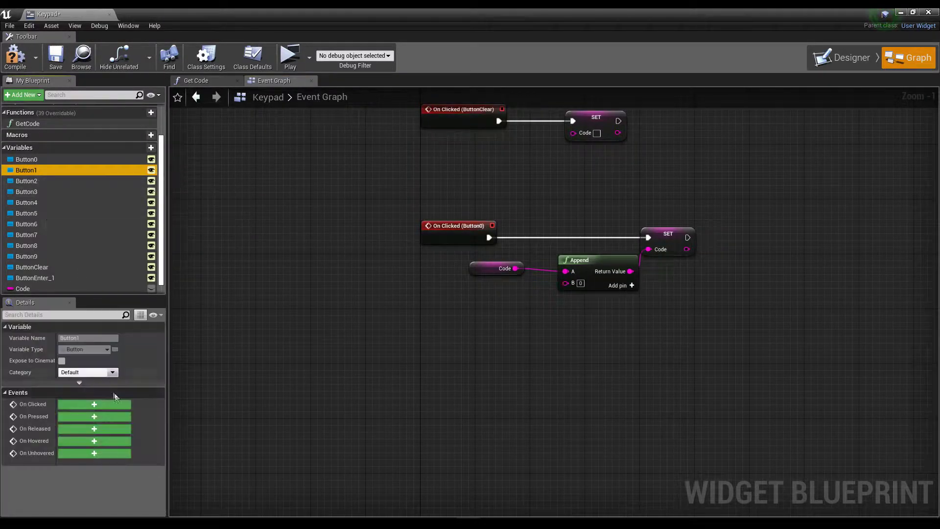
left_click(55, 208)
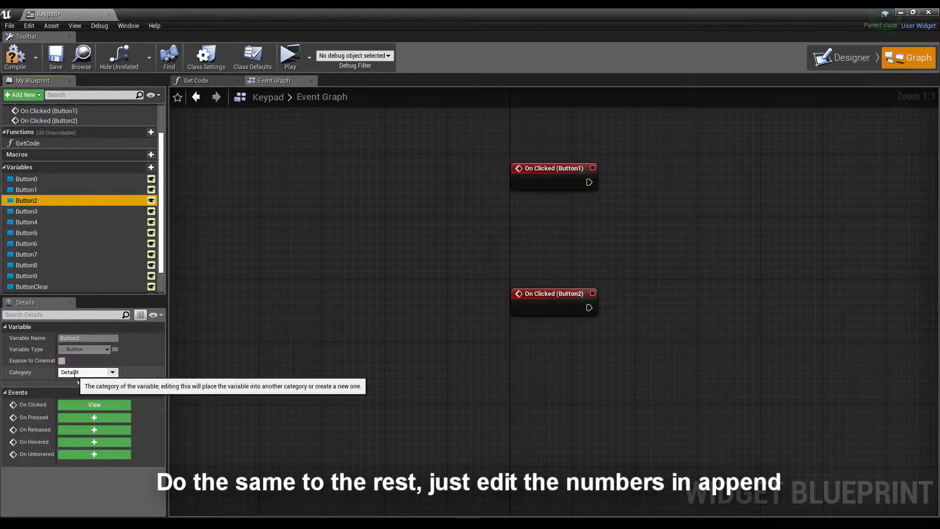
left_click(98, 407)
left_click(49, 232)
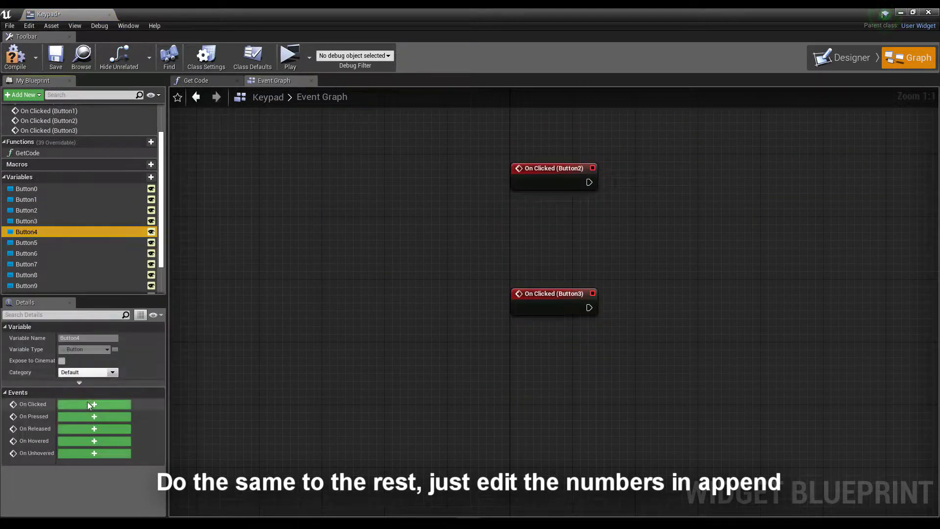
Add On Clicked events for Button4 through Button8 and the remaining buttons up to ButtonEnter_1
left_click(94, 404)
left_click(49, 252)
left_click(94, 404)
left_click(49, 272)
left_click(94, 404)
left_click(49, 261)
left_click(94, 404)
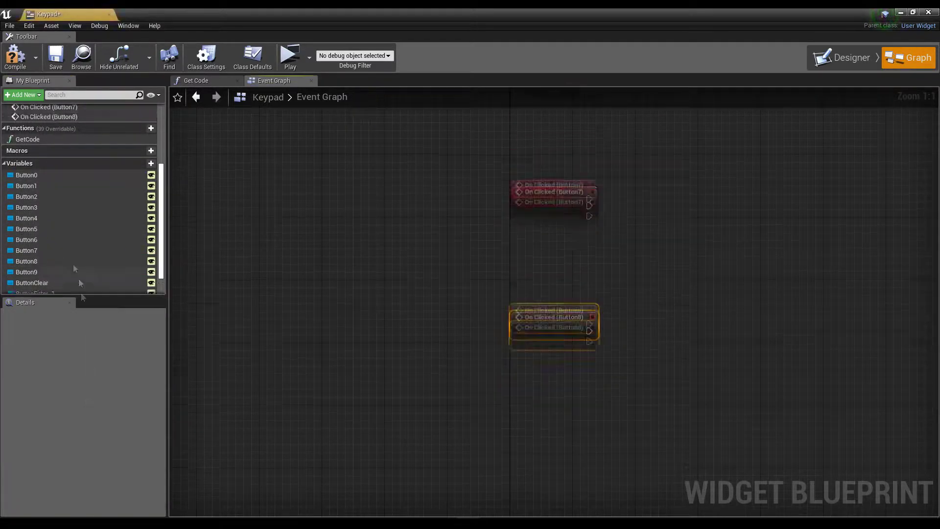
left_click(49, 245)
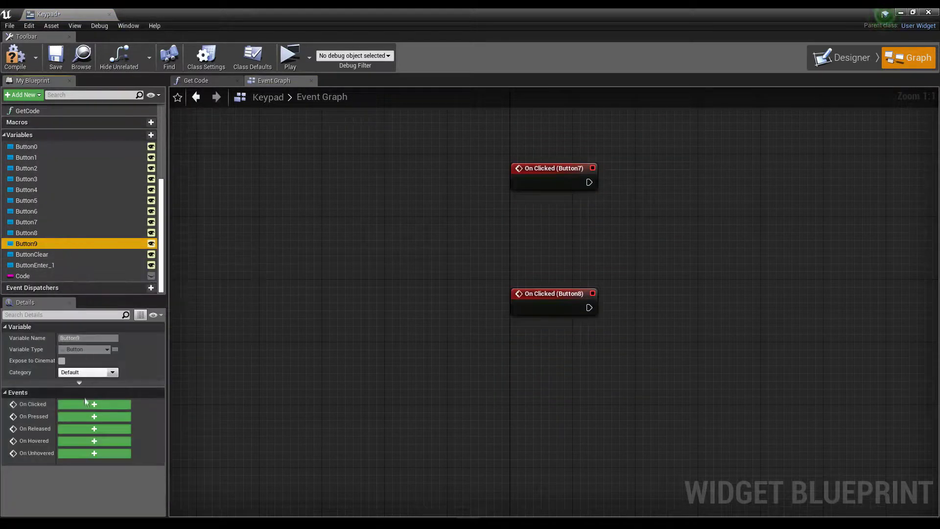
left_click(94, 404)
left_click(49, 281)
left_click(94, 404)
scroll(479, 270, "down", 10)
scroll(480, 270, "up", 10)
Copy Button0's Code, Append and SET nodes to Button1 and Button2, appending digit 2 for Button2
left_click(447, 292)
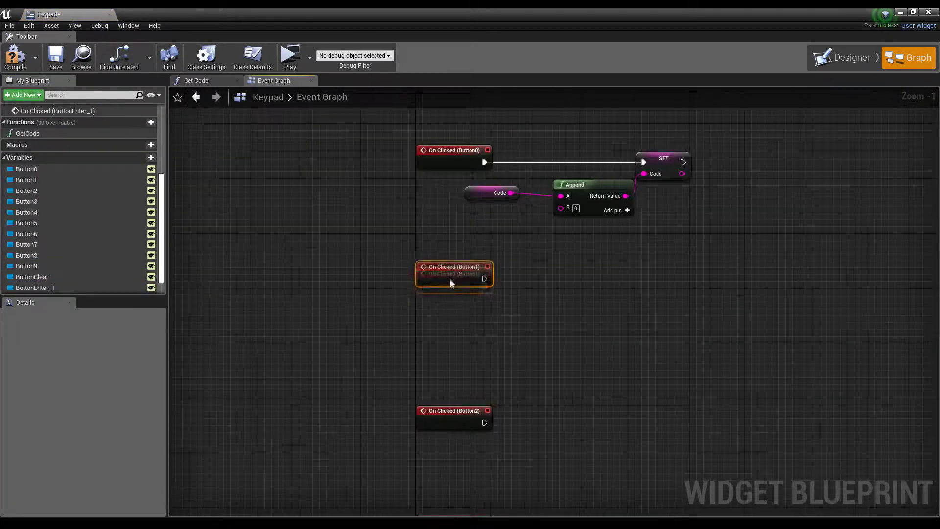
left_click_drag(685, 225, 460, 146)
key("ctrl+c")
key("ctrl+v")
left_click_drag(686, 251, 703, 278)
left_click_drag(587, 282, 664, 278)
left_click(620, 368)
right_click_drag(685, 367, 697, 264)
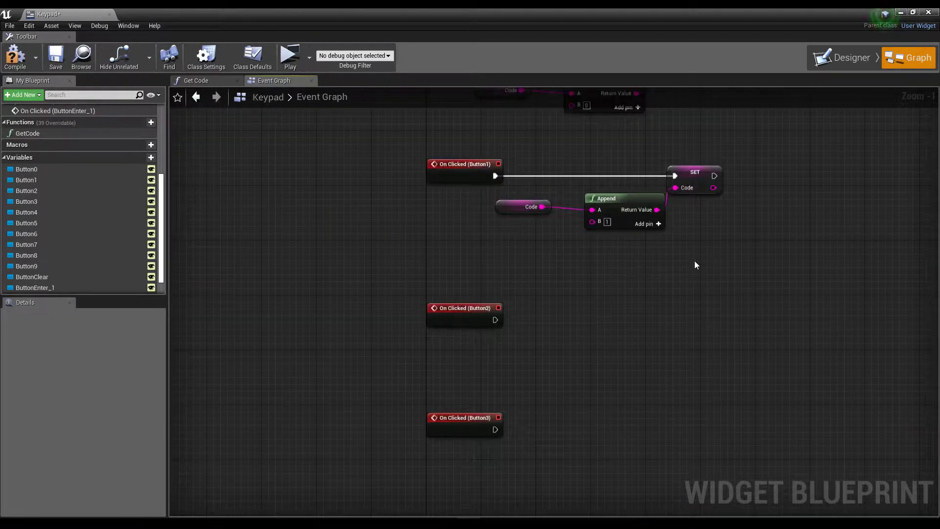
key("ctrl+v")
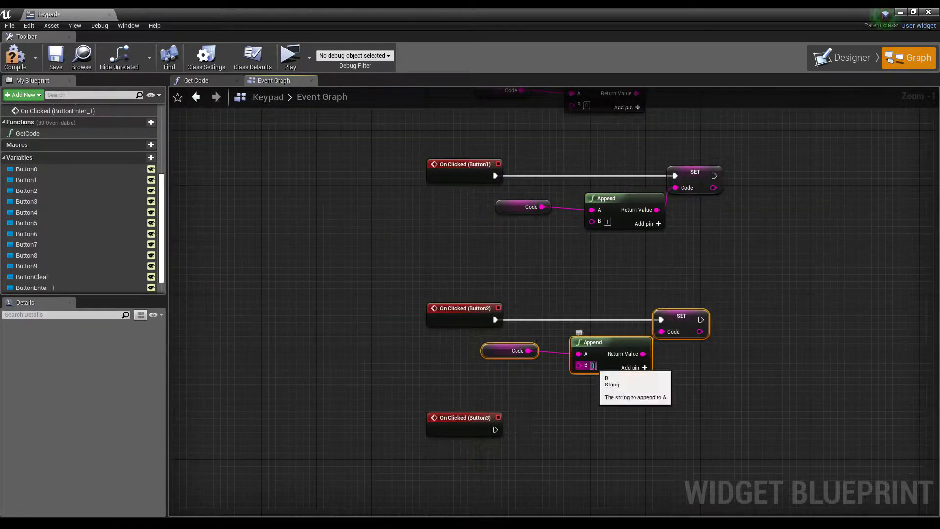
type("2")
right_click_drag(594, 366, 596, 244)
Paste and wire the append nodes for Button3 and Button4, with digits 3 and 4
key("ctrl+c")
key("ctrl+v")
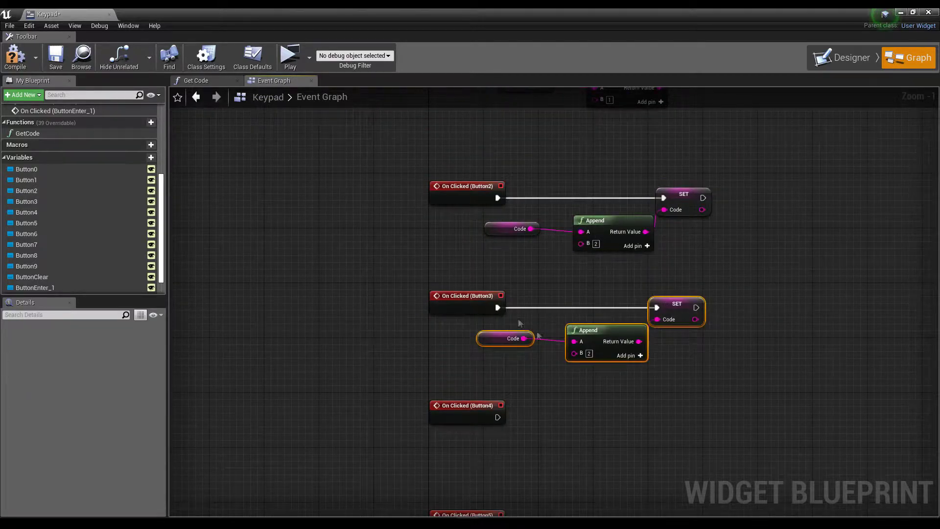
left_click(589, 353)
type("3")
right_click_drag(548, 411, 573, 332)
key("ctrl+c")
key("ctrl+v")
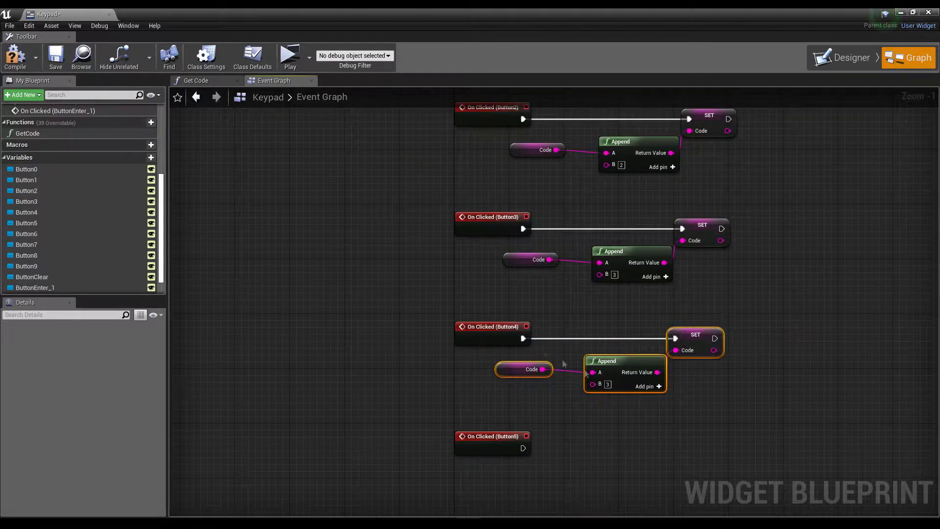
type("4")
right_click_drag(607, 384, 607, 201)
Paste copies of the append nodes beside the Button5 through Button9 click events
key("ctrl+c")
key("ctrl+v")
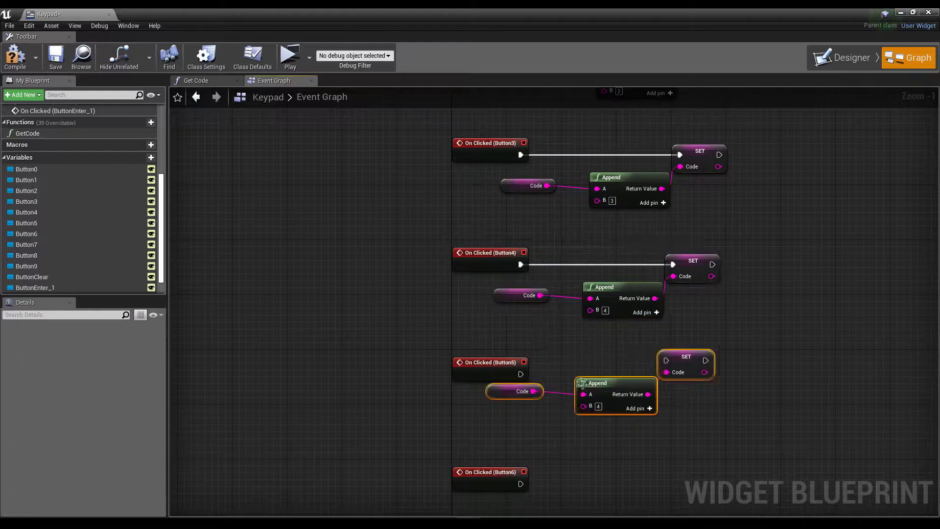
right_click_drag(602, 514, 605, 398)
key("ctrl+v")
right_click_drag(605, 502, 601, 338)
key("ctrl+v")
right_click_drag(600, 441, 596, 337)
key("ctrl+v")
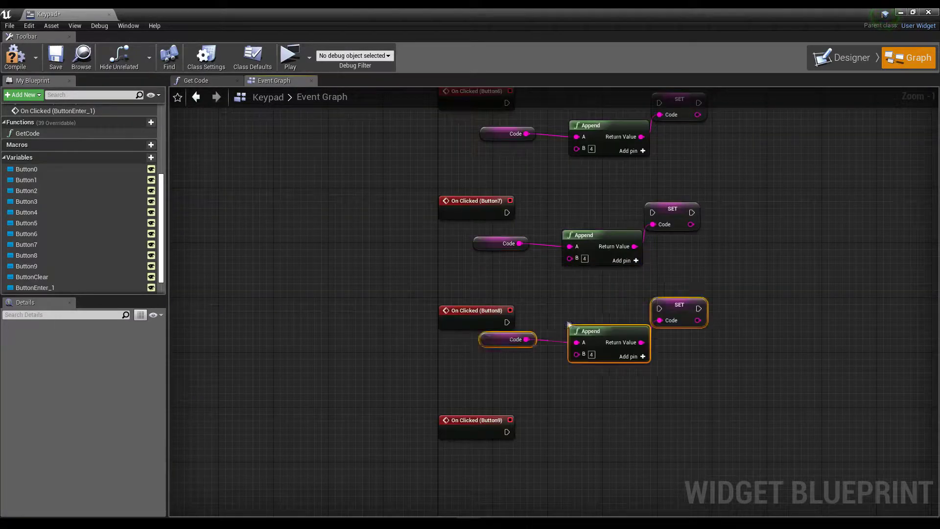
key("ctrl+v")
mouse_move(594, 455)
right_mouse_down()
mouse_move(592, 337)
mouse_move(564, 509)
right_mouse_up()
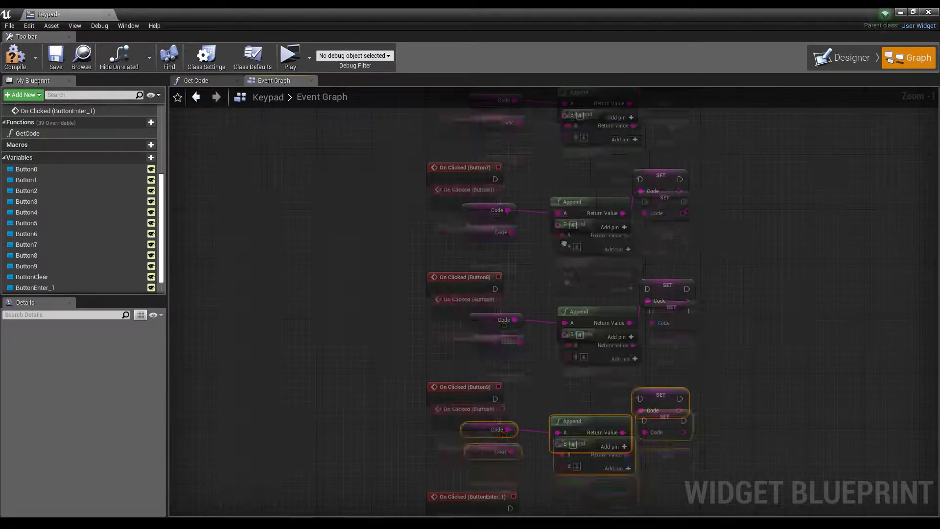
Connect Button5's click event to its SET node and edit Button9's appended digit
right_click_drag(558, 201, 559, 283)
left_click_drag(493, 308, 619, 313)
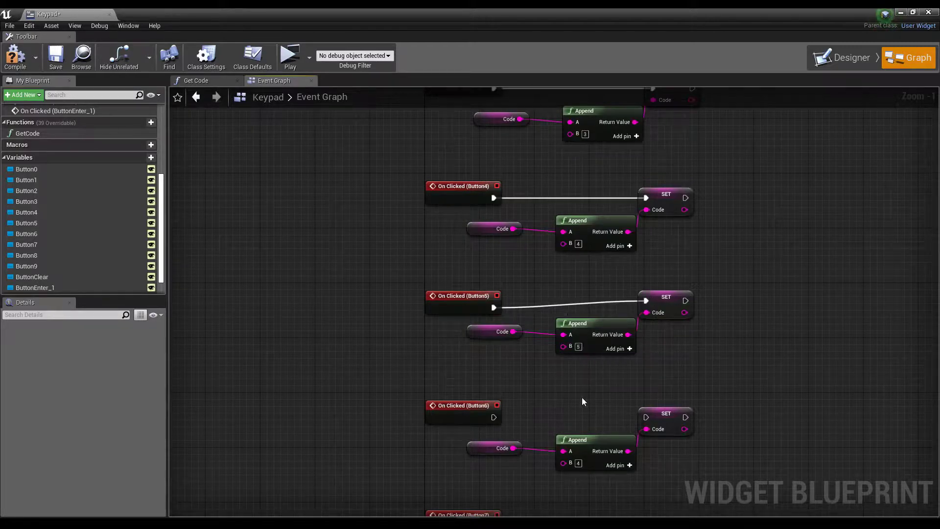
right_click_drag(582, 402, 601, 319)
right_click_drag(591, 498, 580, 389)
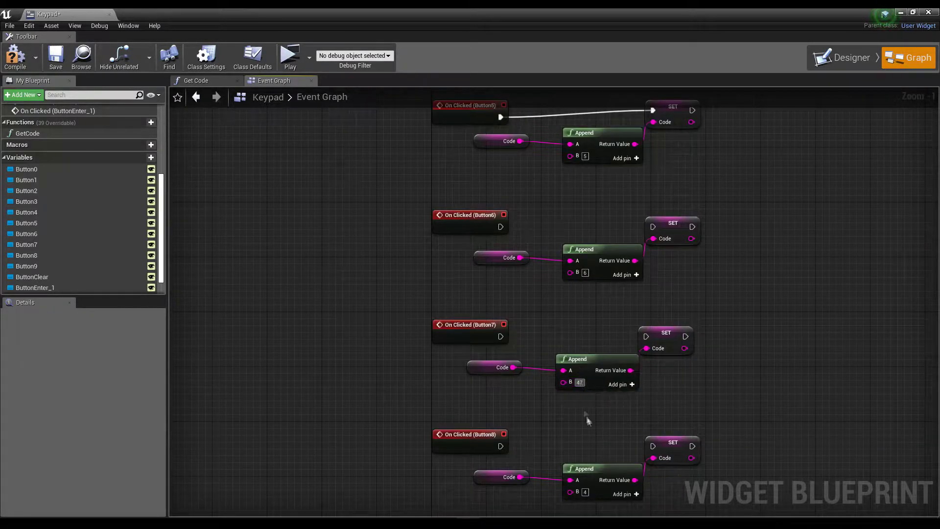
right_click_drag(589, 422, 565, 206)
left_click(553, 400)
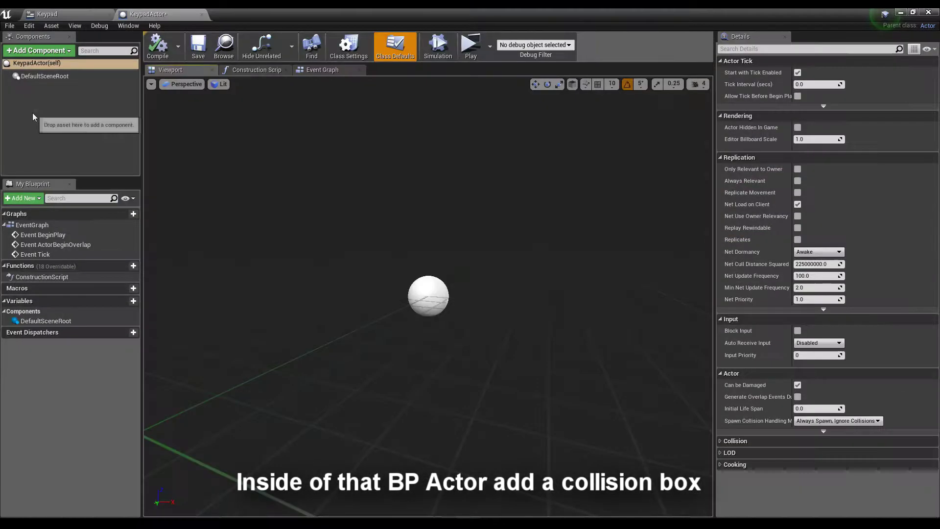
Add a Box Collision component, attach the cube beneath it, and select the Box
left_click(39, 50)
type("colli")
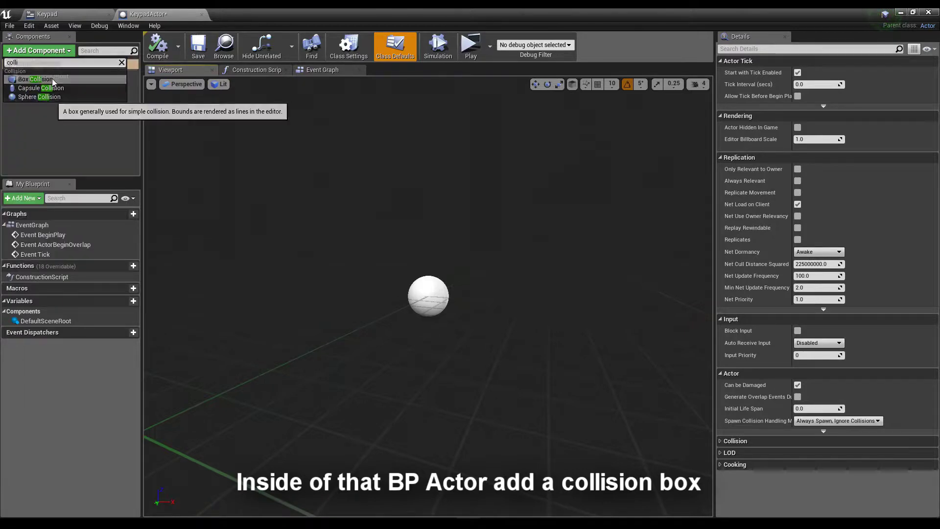
left_click(35, 80)
left_click_drag(34, 96, 39, 86)
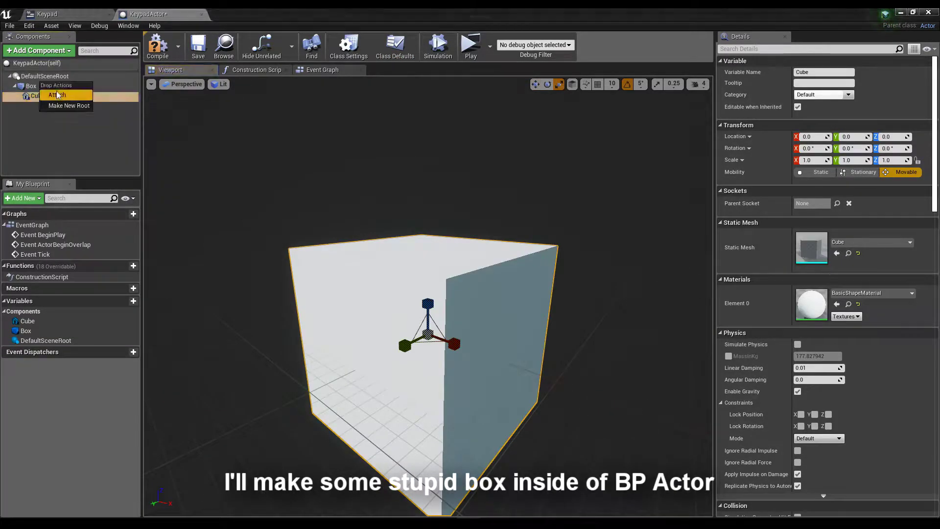
left_click(57, 95)
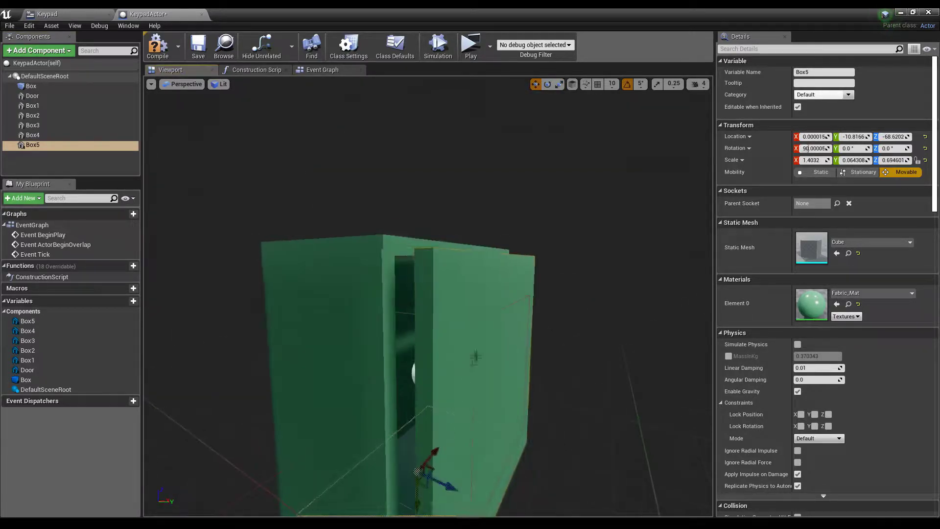
left_click_drag(442, 483, 483, 315)
left_click(483, 315)
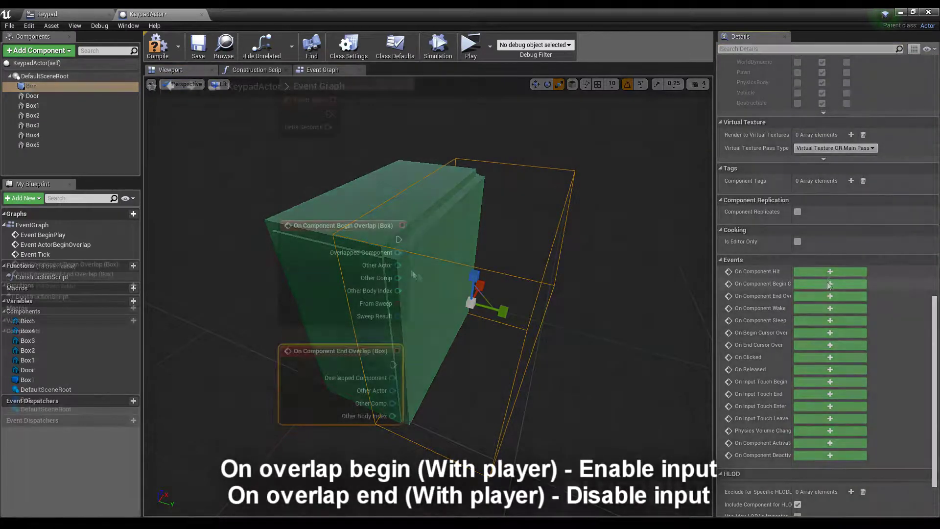
Cast the overlapping actor to ThePlayer on both Begin and End Overlap
left_click_drag(398, 265, 534, 241)
left_click(563, 367)
key("ctrl+c")
key("ctrl+v")
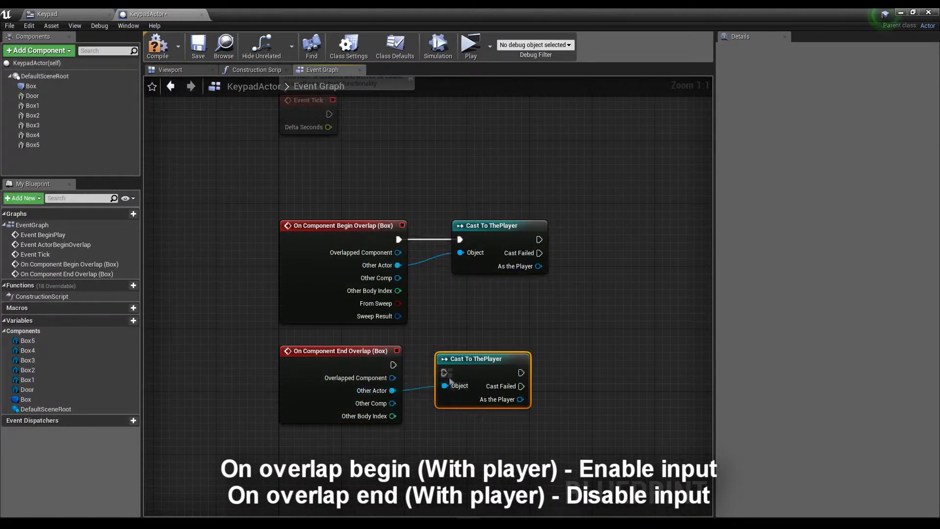
left_click_drag(470, 365, 478, 357)
right_click_drag(478, 357, 329, 328)
Add Enable Input and Disable Input nodes, both fed by Get Player Controller
left_click_drag(389, 210, 469, 213)
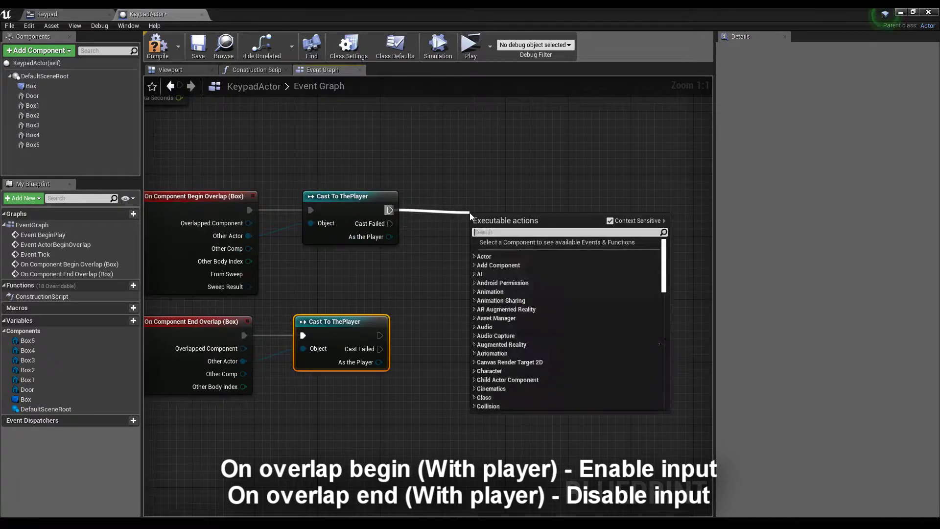
type("enable")
key("Return")
right_click(480, 333)
type("disable")
left_click(522, 238)
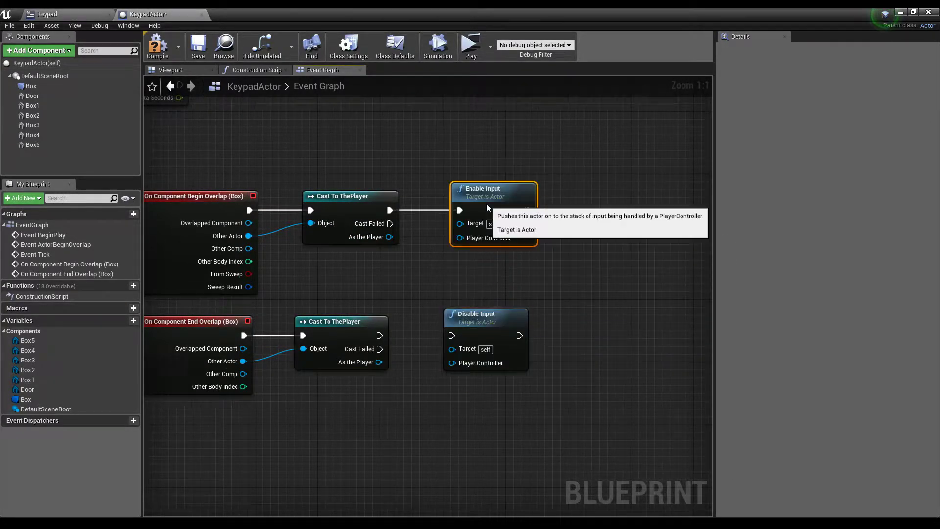
mouse_move(460, 237)
left_mouse_down()
mouse_move(372, 276)
mouse_move(330, 266)
left_mouse_up()
left_click(444, 310)
left_click_drag(398, 279, 452, 363)
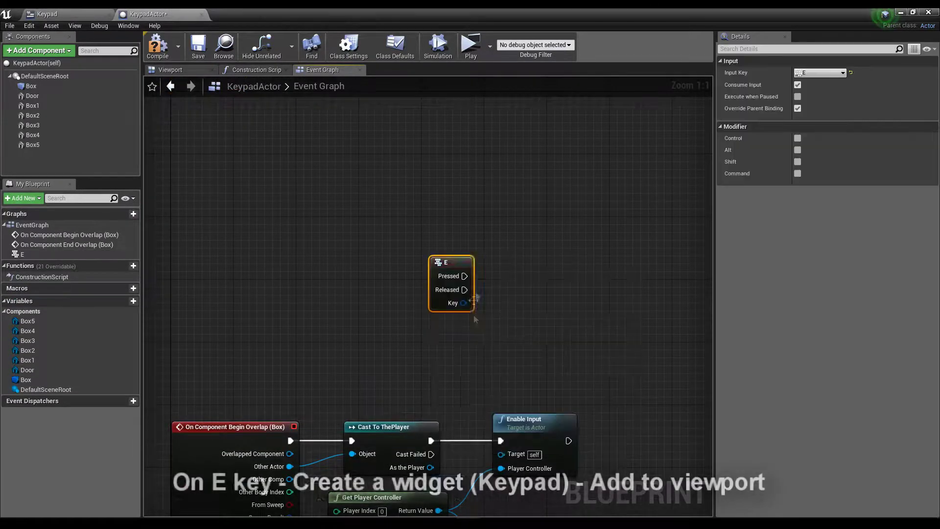
From E Pressed, create a widget of class Keypad
scroll(475, 320, "down", 2)
left_click_drag(366, 215, 456, 214)
type("create widget")
key("Return")
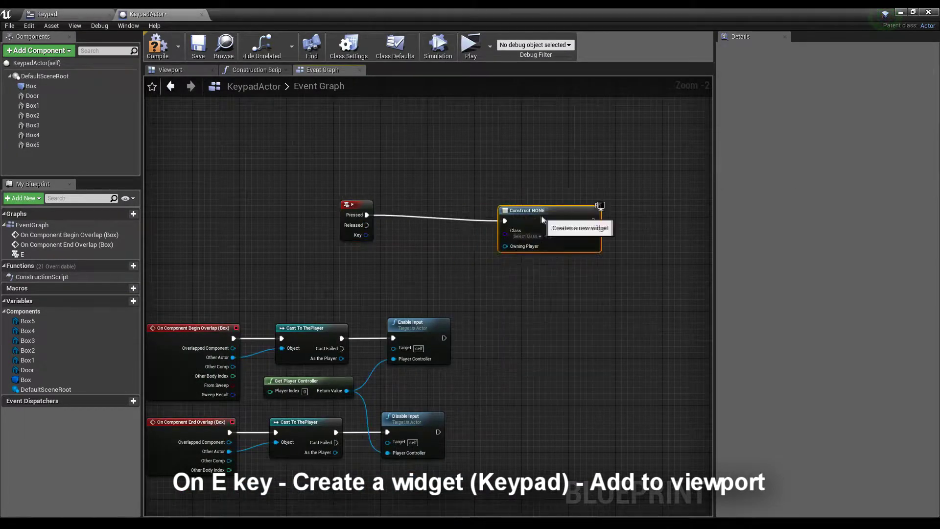
left_click(526, 236)
left_click(563, 256)
Add a Set Input Mode UI Only node wired to the player controller
right_click_drag(563, 257, 429, 272)
left_click_drag(466, 240, 521, 237)
type("a")
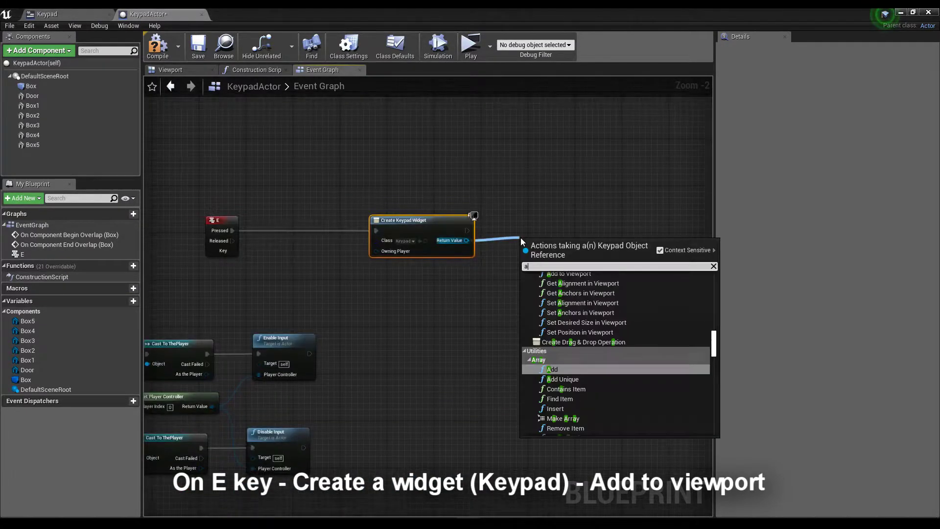
type("ui mode")
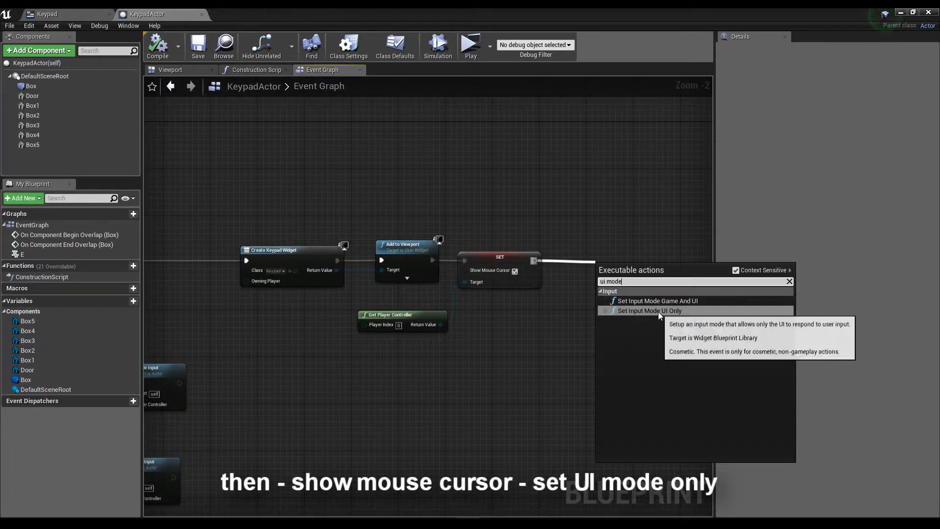
left_click(659, 315)
left_click_drag(581, 269, 463, 329)
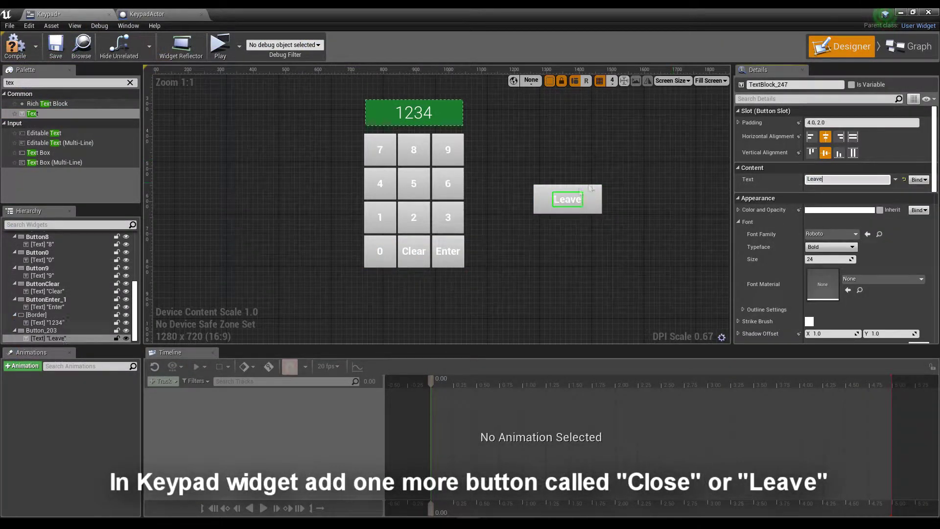
Place the Leave button below the keypad and position the Remove from Parent node
left_click_drag(567, 199, 411, 291)
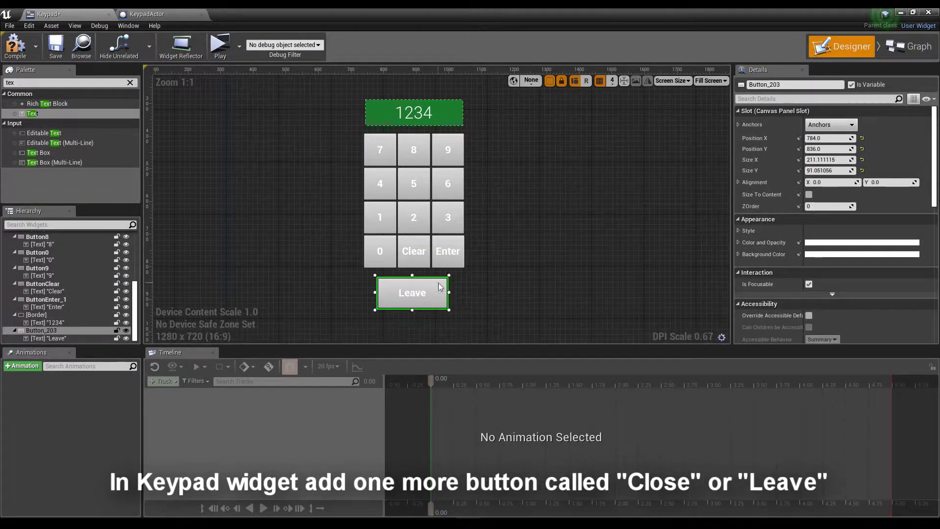
scroll(503, 130, "down", 2)
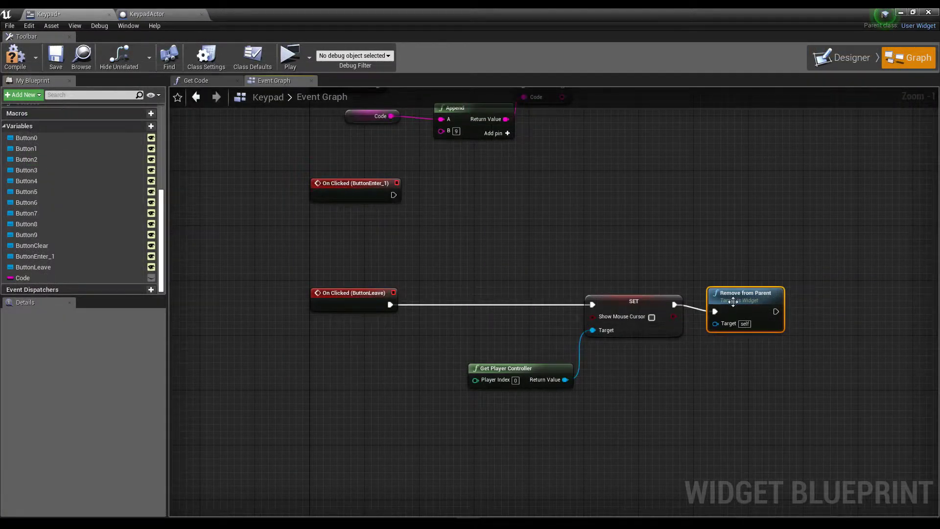
left_click_drag(727, 307, 740, 301)
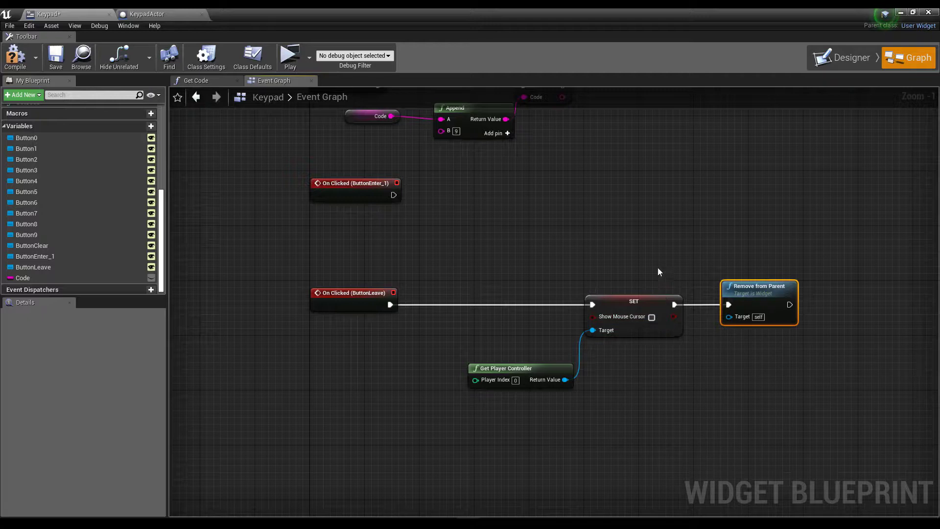
right_click_drag(496, 399, 309, 366)
left_click(776, 254)
Add Set Input Mode Game Only from the player controller and compile the Keypad widget
left_click_drag(377, 346, 546, 314)
type("game mode on")
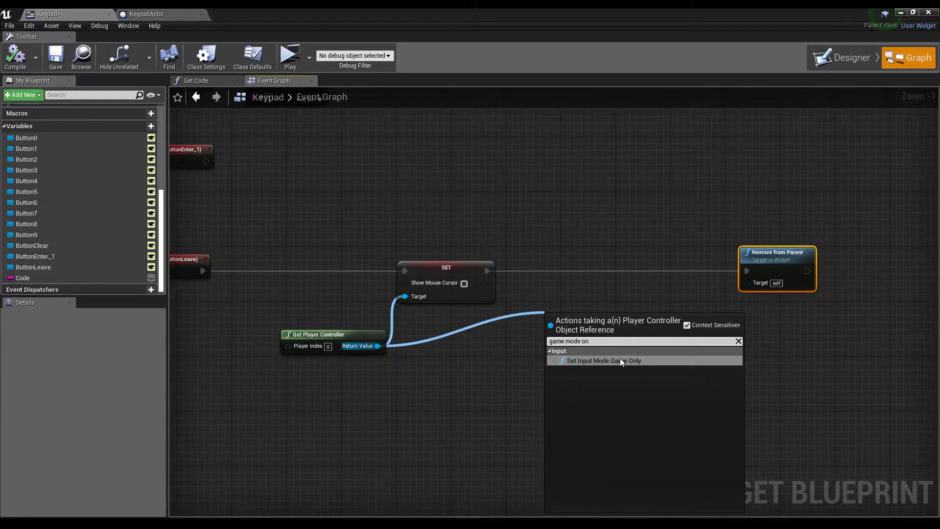
left_click(622, 361)
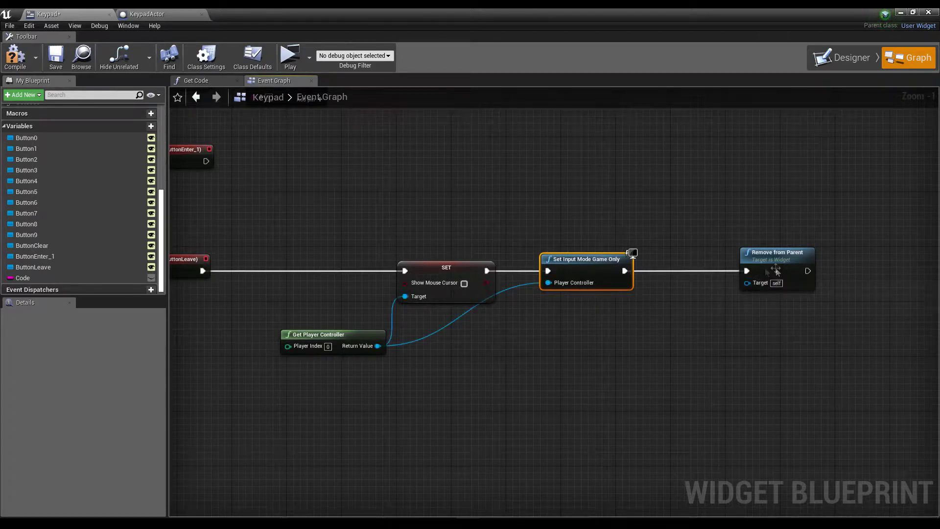
left_click(15, 56)
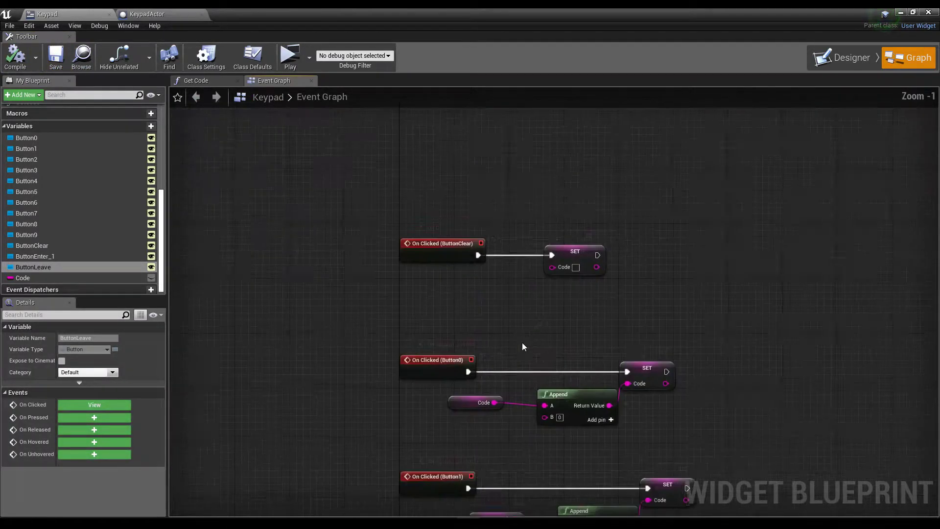
Insert a Branch after Button0's click event
right_click_drag(522, 347, 614, 233)
left_click_drag(543, 260, 322, 258)
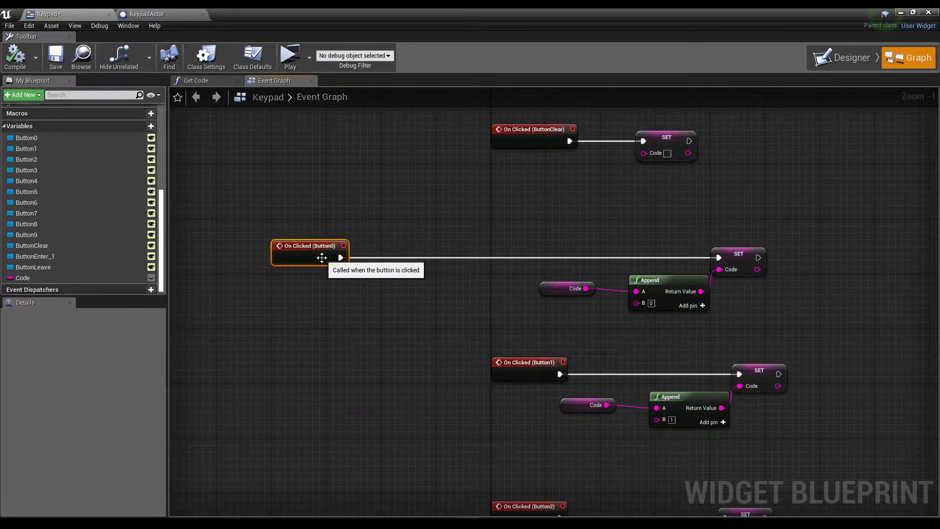
left_click_drag(381, 256, 427, 248)
type("bra")
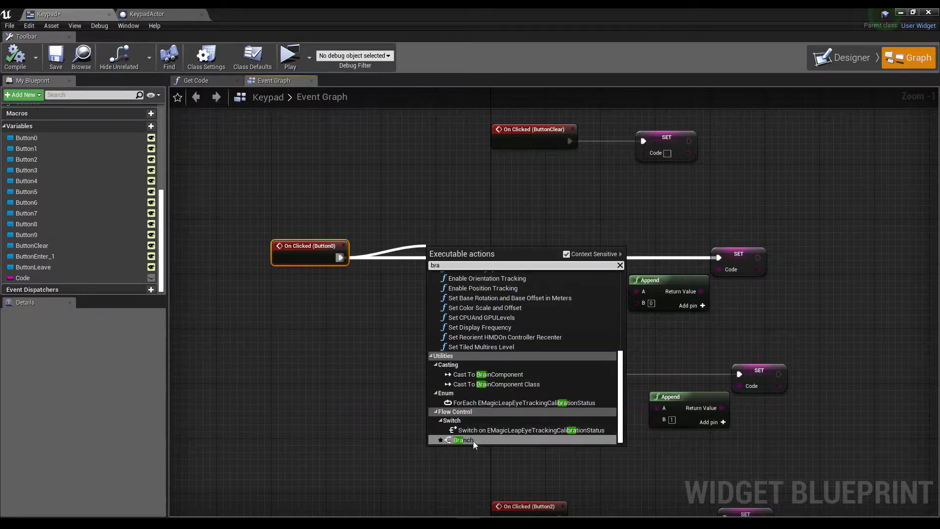
left_click(473, 440)
Drive the Branch condition with LEN(Code) >= 4 and select the check nodes
left_click_drag(437, 270, 370, 320)
type("g")
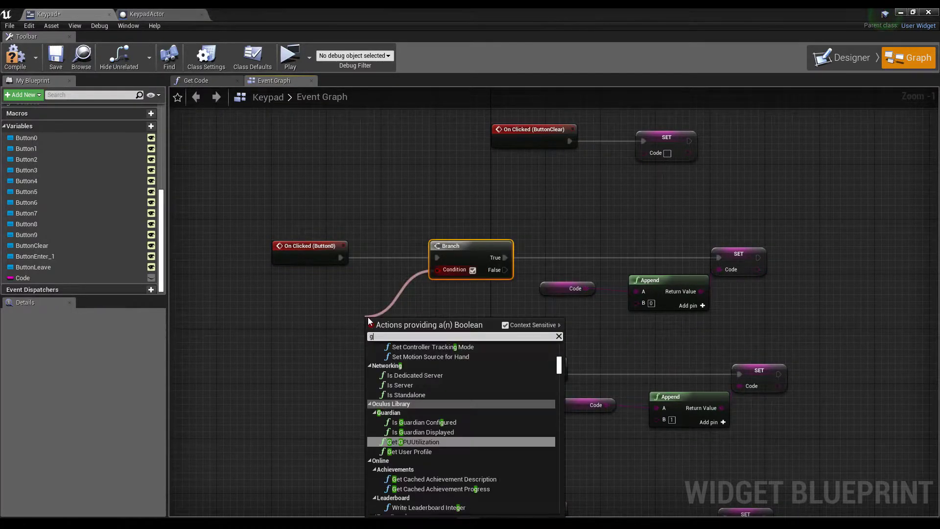
type("et")
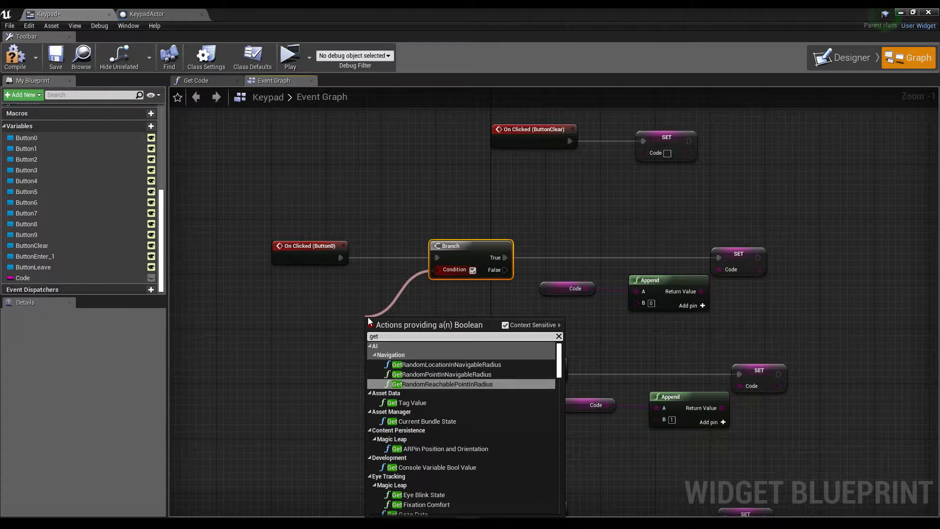
key("Escape")
left_click(566, 289)
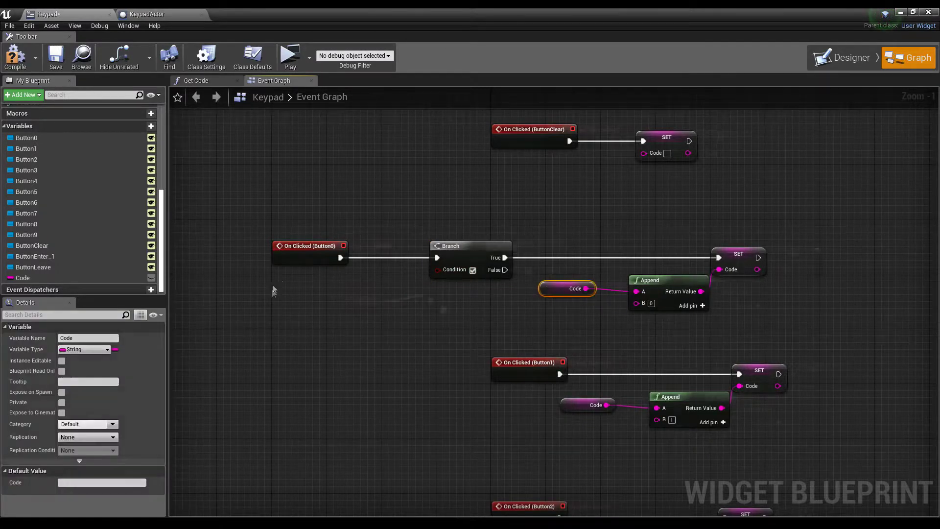
left_click_drag(373, 303, 429, 296)
type("leng")
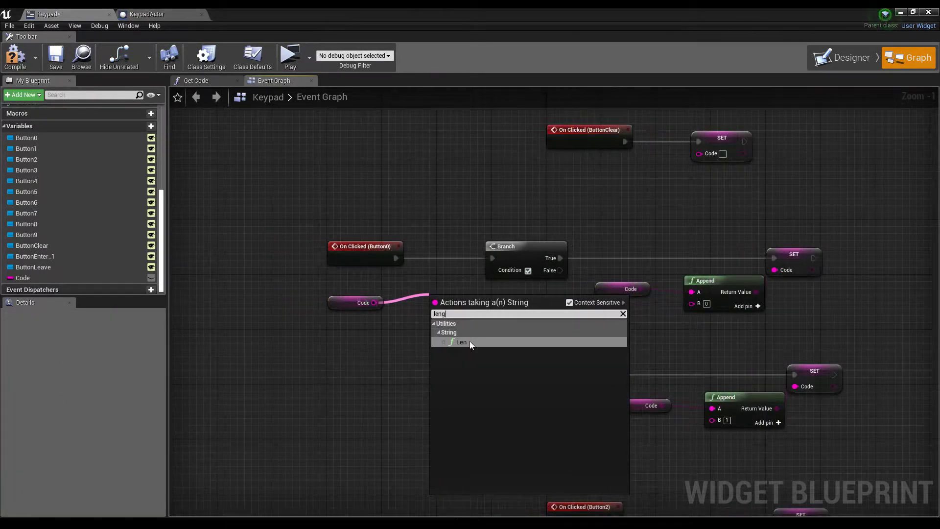
left_click(469, 341)
mouse_move(459, 310)
left_mouse_down()
mouse_move(440, 308)
mouse_move(489, 301)
left_mouse_up()
type(">=")
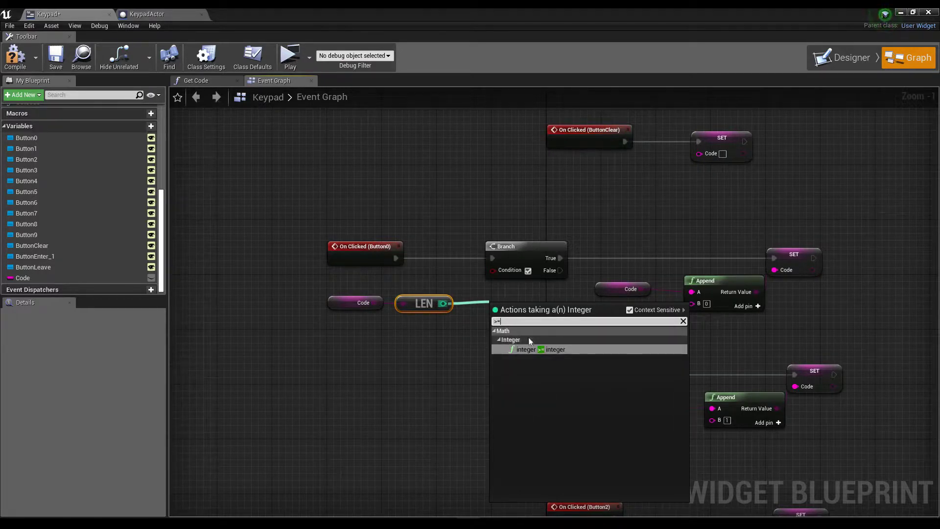
left_click(534, 350)
left_click_drag(522, 312, 501, 305)
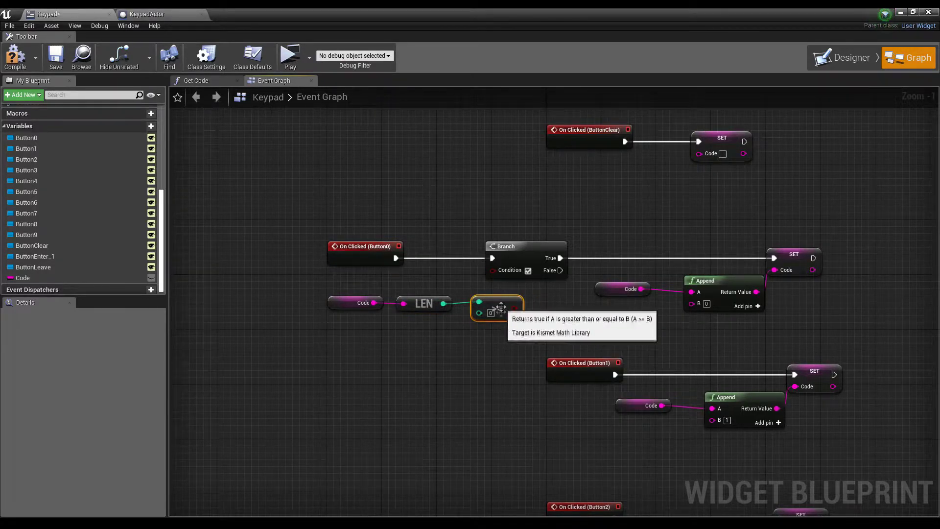
left_click_drag(499, 337, 372, 284)
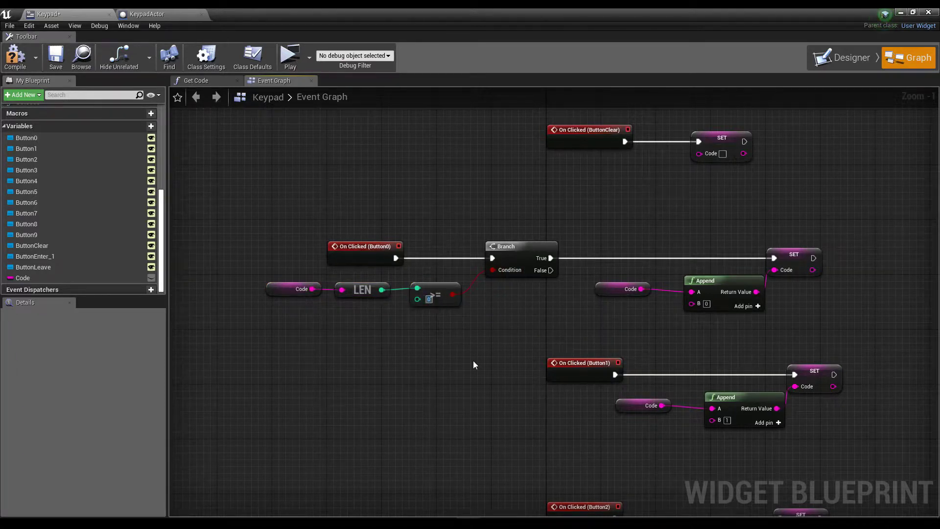
Paste the length check for Button1 and Button2, wiring Branch False into each SET
scroll(490, 347, "down", 1)
key("ctrl+v")
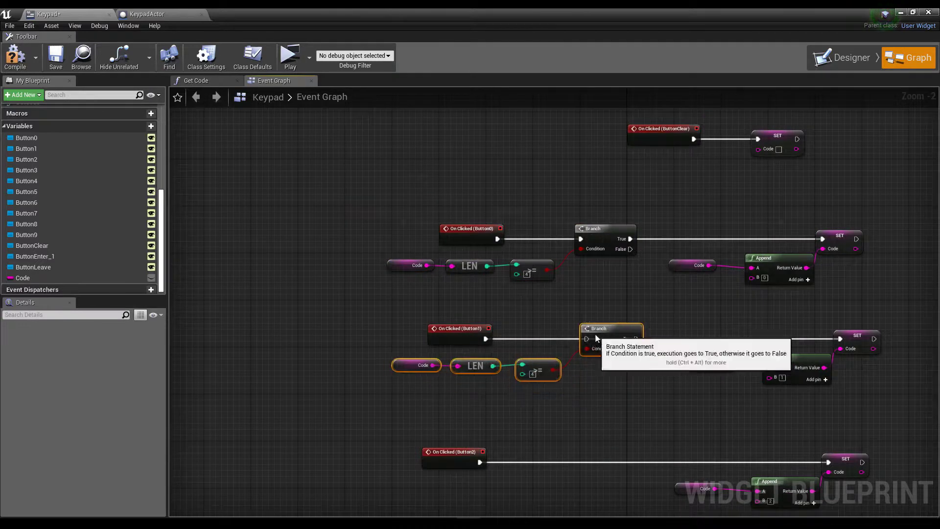
mouse_move(636, 348)
left_mouse_down()
mouse_move(786, 332)
mouse_move(840, 339)
left_mouse_up()
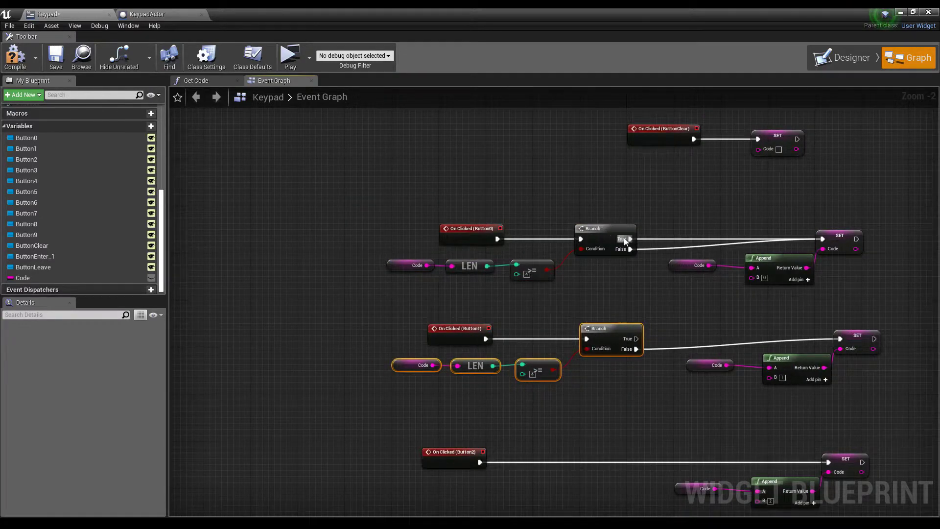
right_click_drag(594, 442, 634, 349)
key("ctrl+v")
left_click_drag(702, 320, 669, 310)
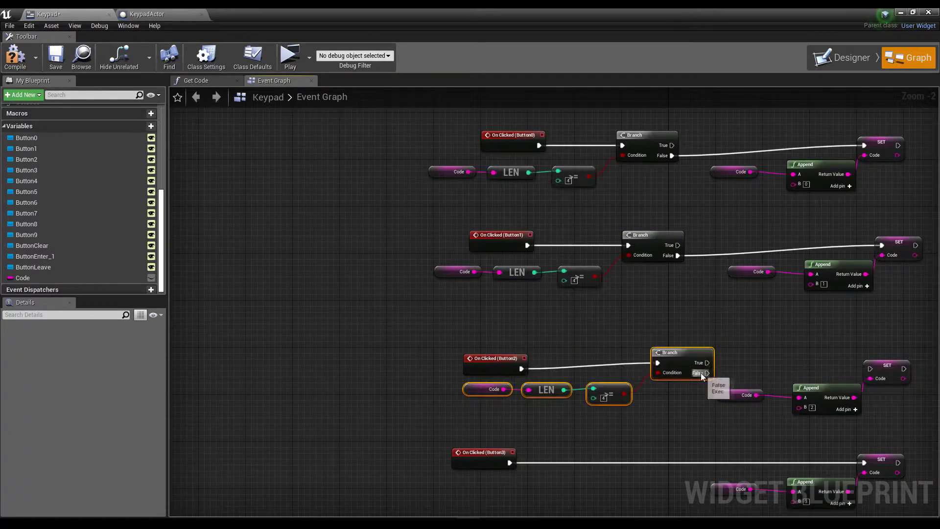
left_click_drag(697, 330, 865, 320)
Add and wire the length check copies for Button4 and Button5
key("ctrl+v")
left_click_drag(624, 419, 510, 424)
right_click_drag(565, 500, 619, 290)
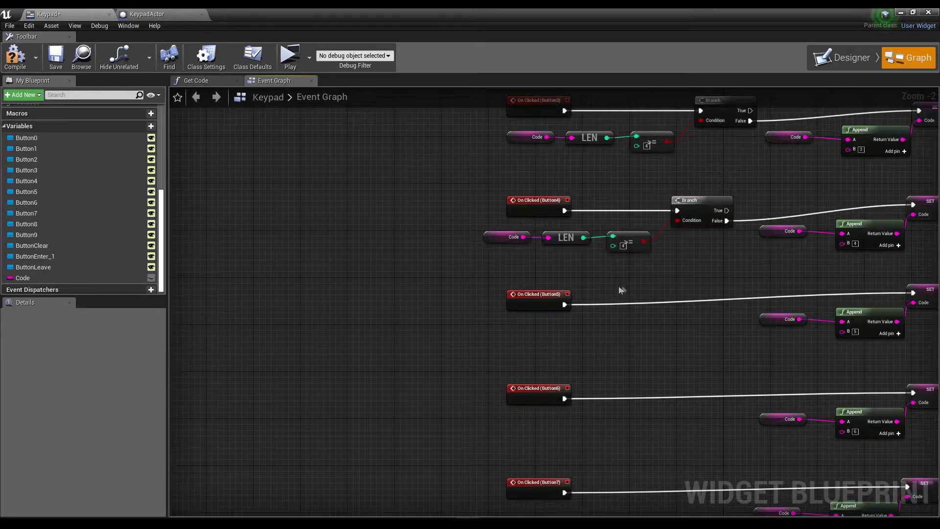
key("ctrl+v")
mouse_move(692, 262)
left_mouse_down()
mouse_move(699, 304)
mouse_move(913, 292)
left_mouse_up()
left_click_drag(565, 305, 683, 305)
Wire length checks for Button9 and Button8, then name ThePlayer's new variable Actor
key("ctrl+v")
left_click_drag(658, 389, 559, 319)
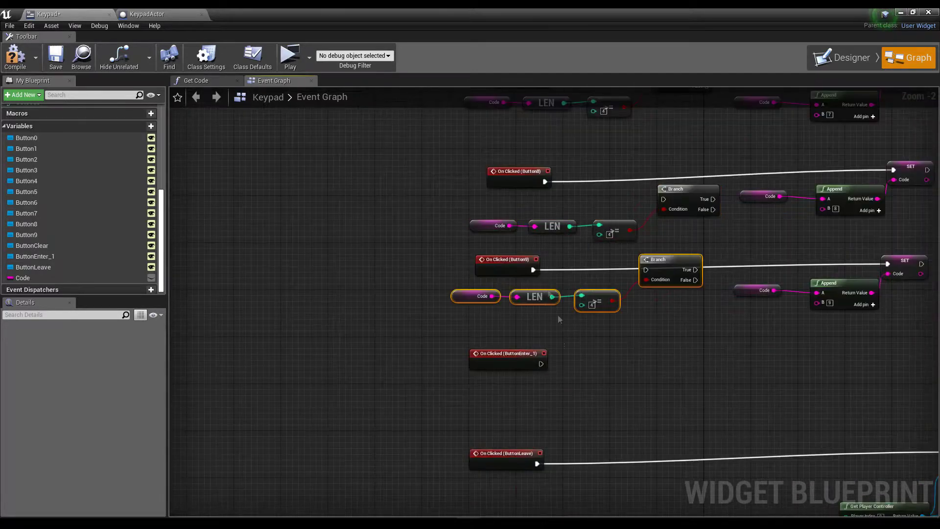
left_click_drag(652, 272, 533, 269)
left_click_drag(695, 280, 887, 264)
left_click_drag(457, 215, 722, 243)
left_click_drag(685, 194, 680, 175)
left_click_drag(544, 182, 657, 181)
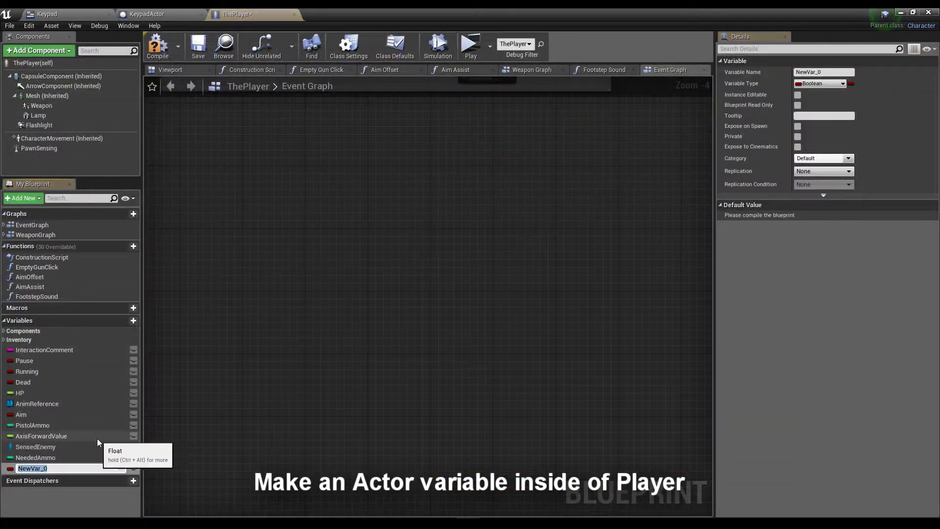
type("Actor")
key("Return")
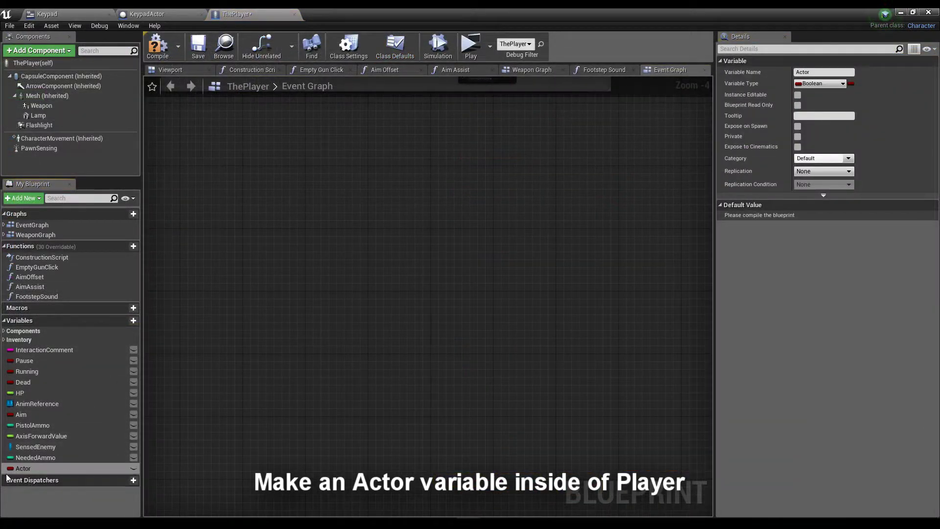
Make ThePlayer's Actor variable an Actor reference and compile the blueprint
left_click(11, 469)
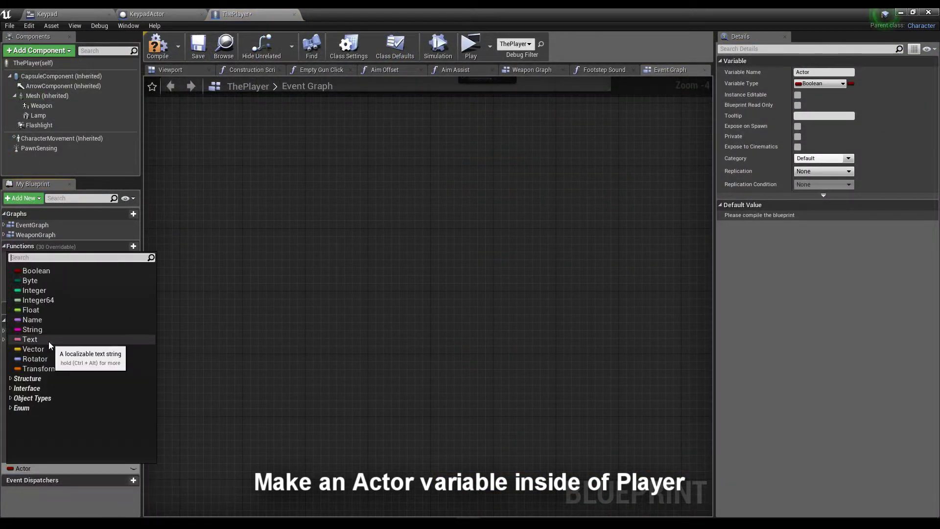
type("actor")
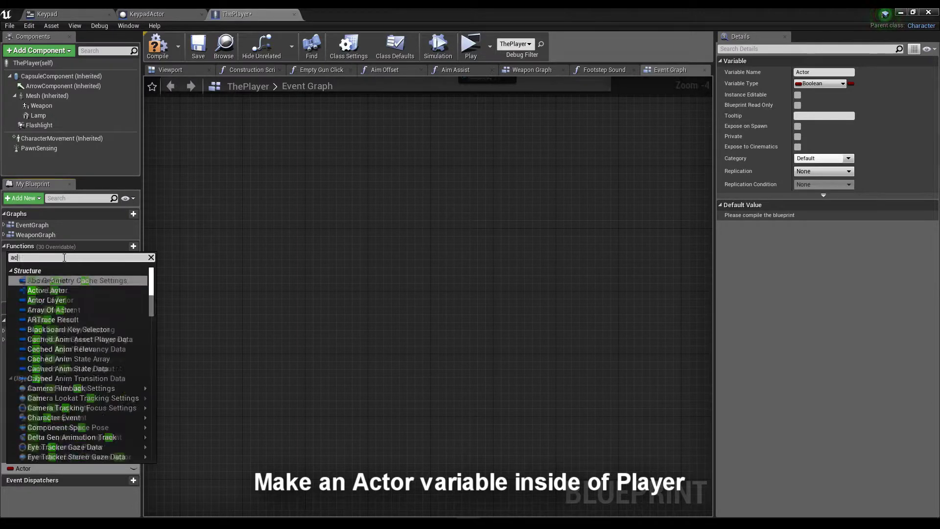
left_click(29, 321)
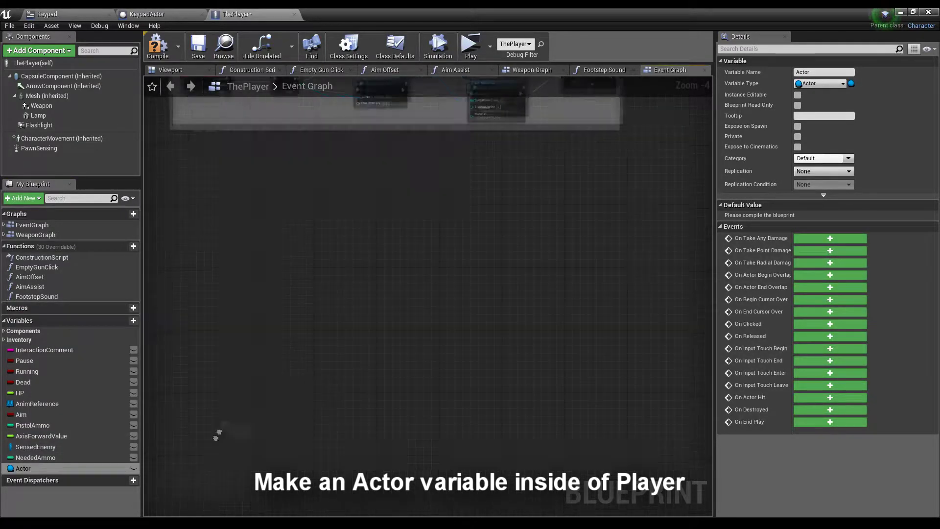
right_click_drag(206, 441, 199, 422)
left_click(201, 51)
Add a SET Actor node and a custom event named OverlappedKeypad
scroll(274, 311, "up", 1)
mouse_move(81, 468)
left_mouse_down()
mouse_move(324, 270)
mouse_move(398, 269)
left_mouse_up()
left_click(337, 286)
right_click(283, 256)
type("custom")
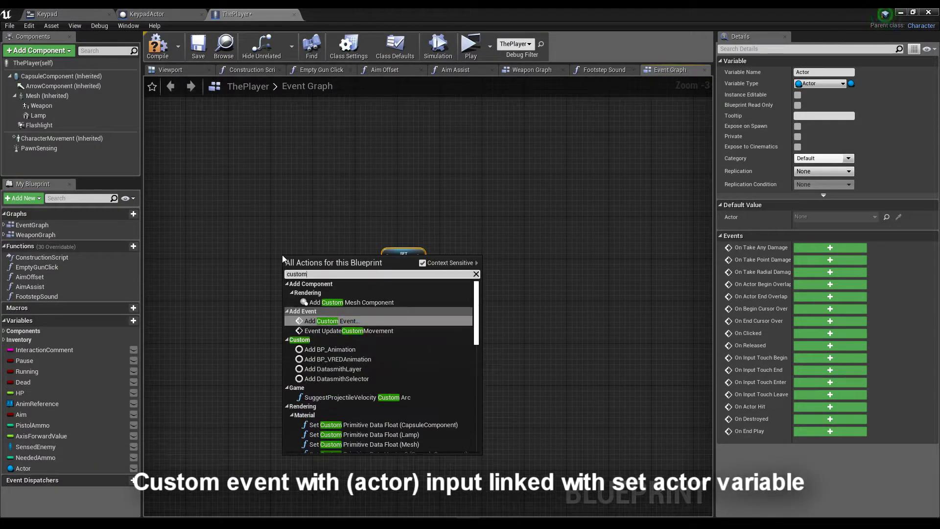
key("Return")
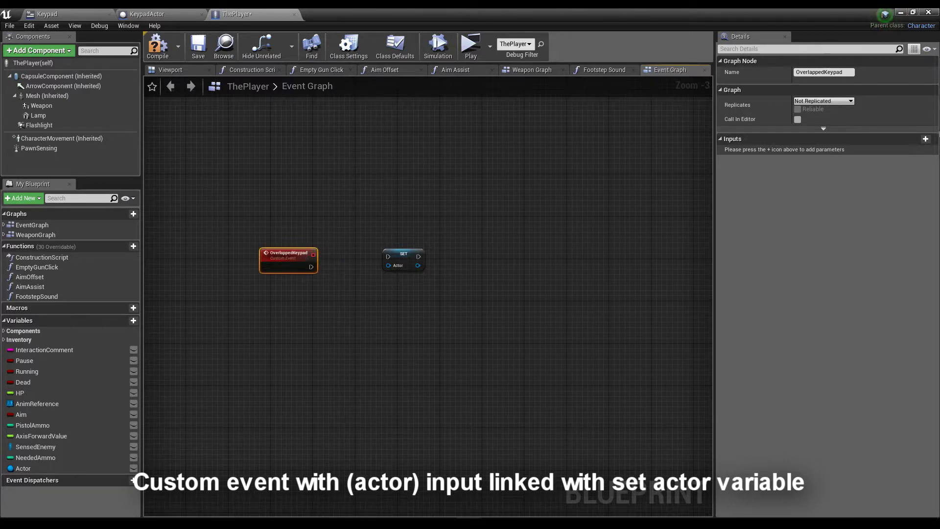
Give OverlappedKeypad an Actor input named CurrentActor and connect the event to SET Actor
left_click(926, 138)
left_click(818, 152)
type("actor")
left_click(854, 240)
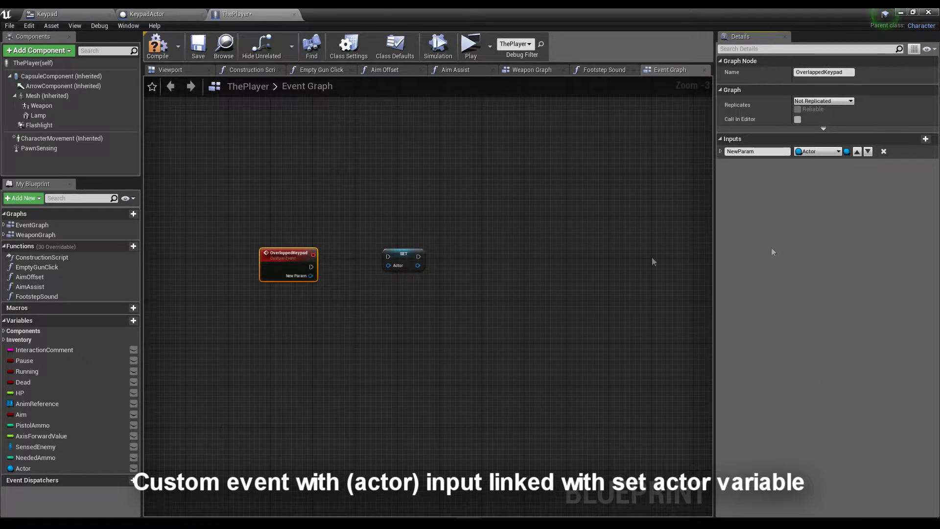
type("OurrentActor")
key("Return")
left_click_drag(311, 267, 389, 256)
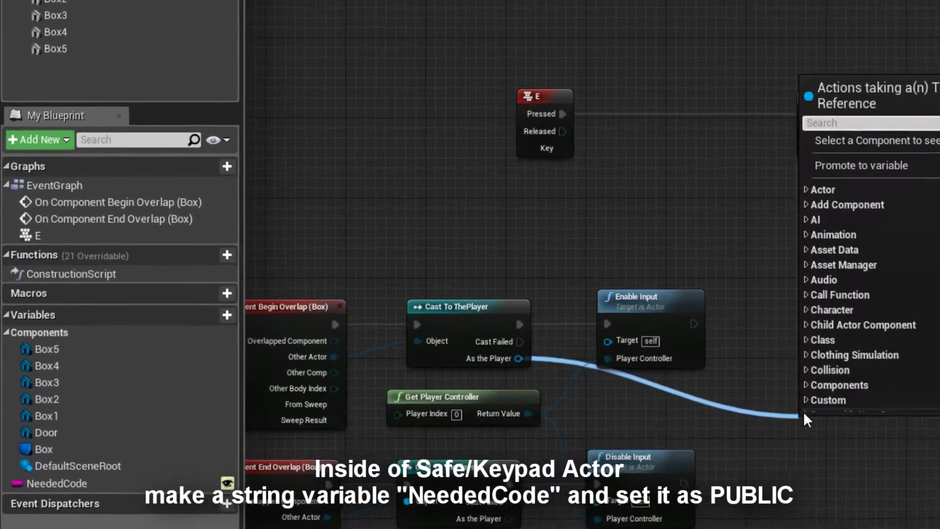
From the Cast To ThePlayer result, call Overlapped Keypad with a Self node as Current Actor
type("ov")
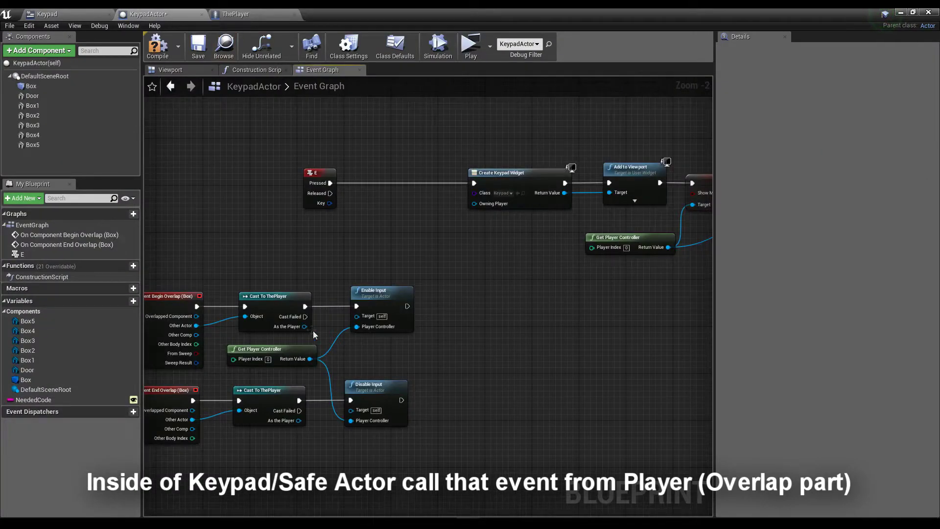
left_click_drag(469, 360, 472, 359)
type("overlapped")
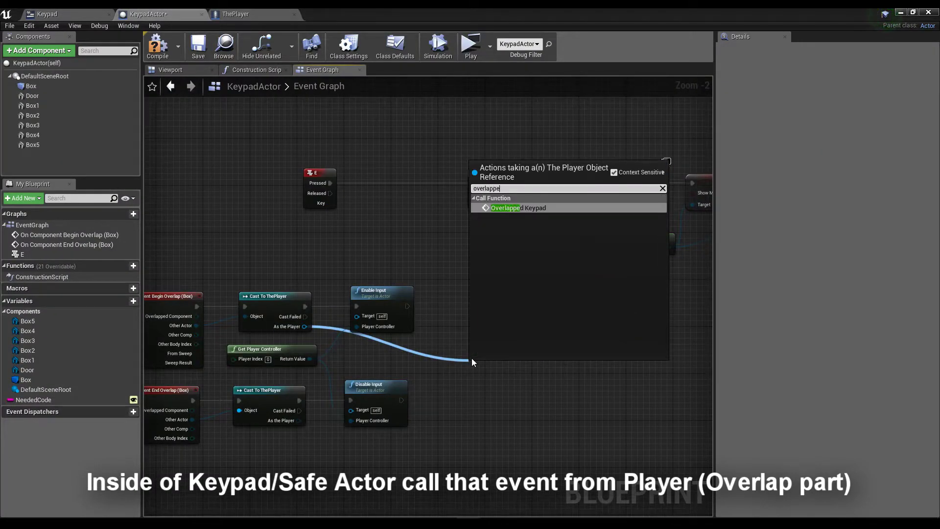
key("Return")
mouse_move(496, 377)
left_mouse_down()
mouse_move(497, 303)
mouse_move(557, 307)
left_mouse_up()
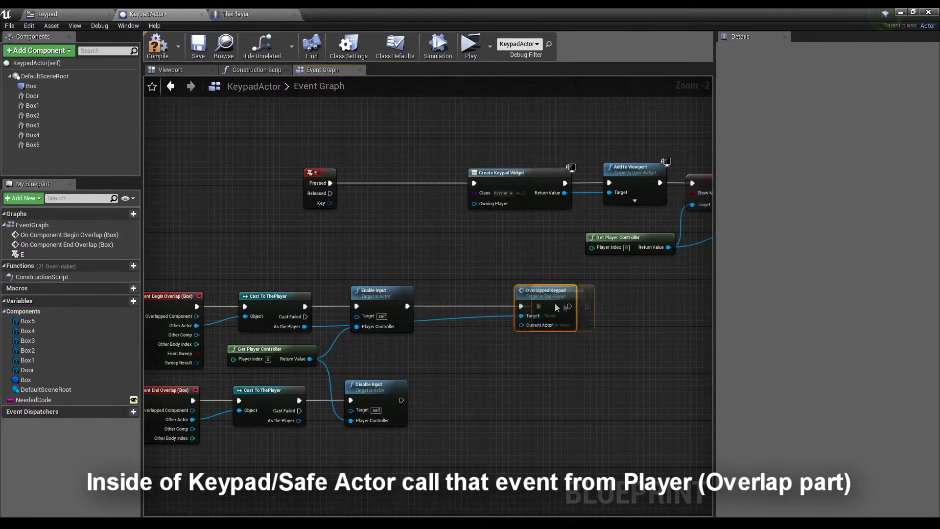
left_click_drag(499, 338, 454, 343)
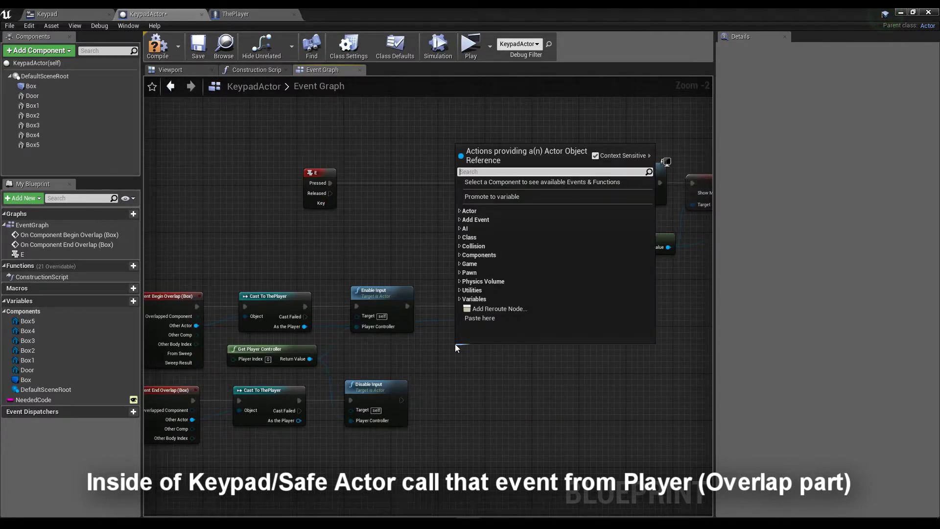
type("self")
key("Return")
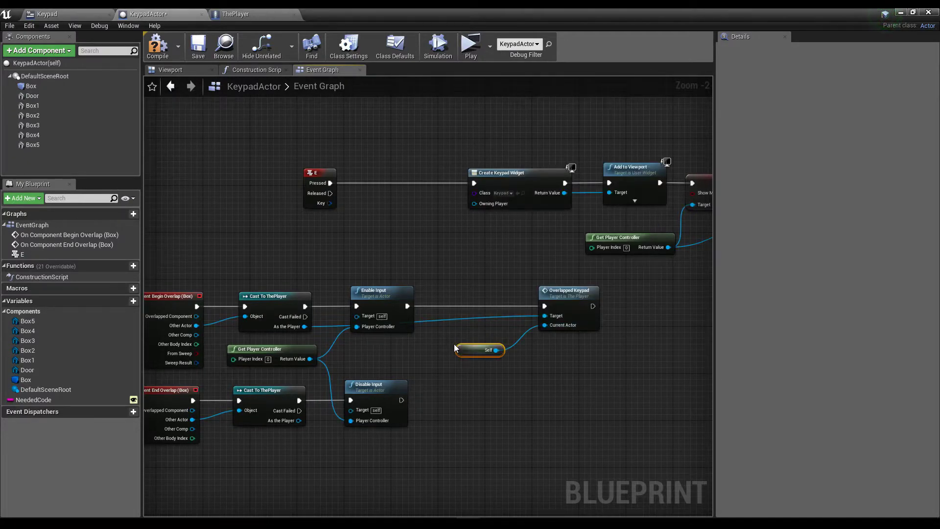
left_click_drag(463, 350, 480, 326)
type("Confirm")
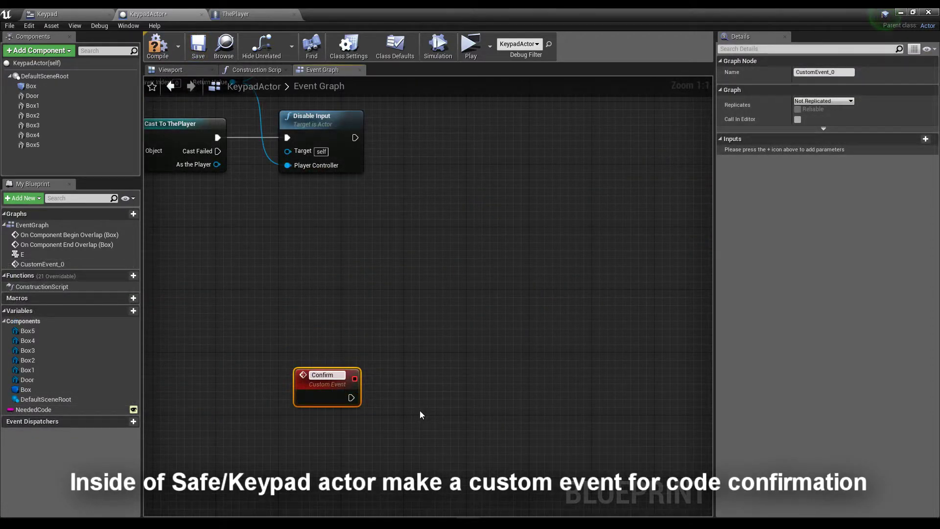
Name the custom event ConfirmCode and give it a String input CodeToConfirm
type("Code")
key("Return")
left_click(925, 138)
left_click(818, 151)
left_click(712, 231)
type("CodeToConfirm")
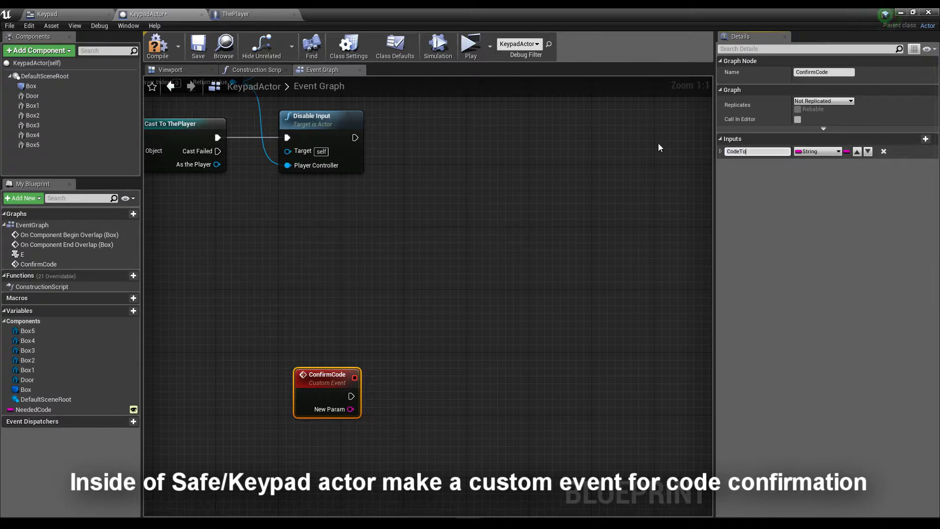
key("Return")
Add a Branch after ConfirmCode and a Needed Code getter
scroll(658, 143, "down", 1)
left_click_drag(335, 319, 498, 320)
type("bra")
left_click(536, 510)
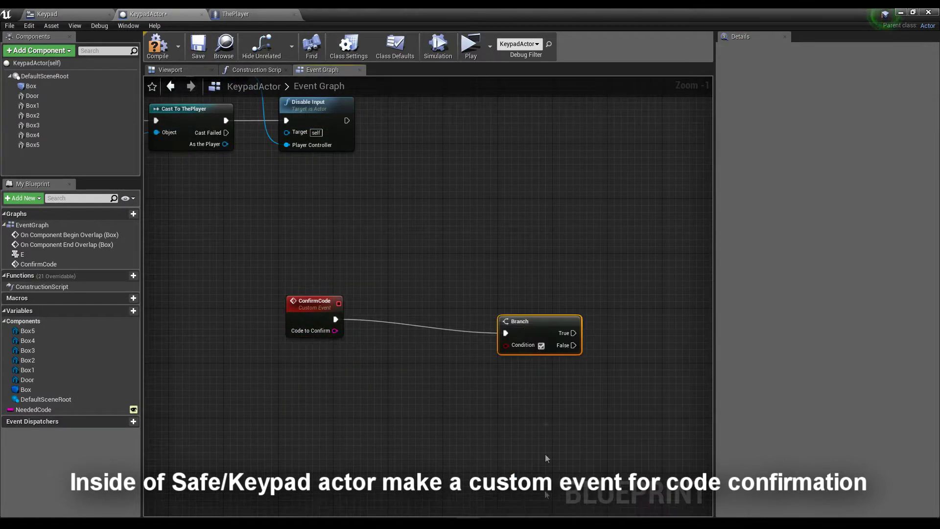
left_click_drag(33, 409, 370, 382)
left_click(370, 383)
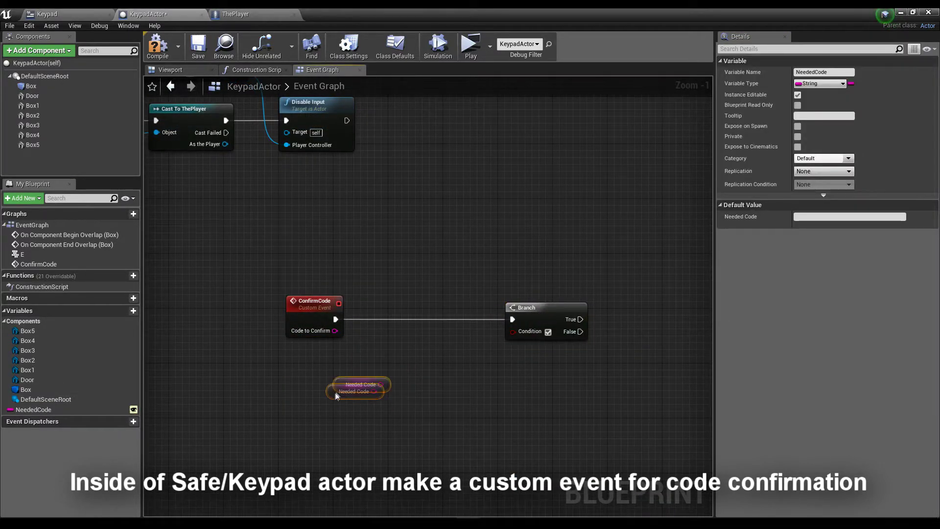
Compare Needed Code with an == node and feed the result into the Branch condition
type("==")
mouse_move(332, 391)
left_mouse_down()
mouse_move(388, 370)
mouse_move(357, 361)
left_mouse_up()
key("Return")
left_click_drag(408, 375, 409, 362)
left_click_drag(430, 368, 430, 367)
right_click_drag(561, 321, 439, 319)
Add DestroyActor on True, commented 'DESTROY ACTOR OR OPEN THE DOOR OR WHATEVER'
left_click_drag(449, 316, 557, 308)
type("destroy")
key("Return")
scroll(574, 357, "down", 1)
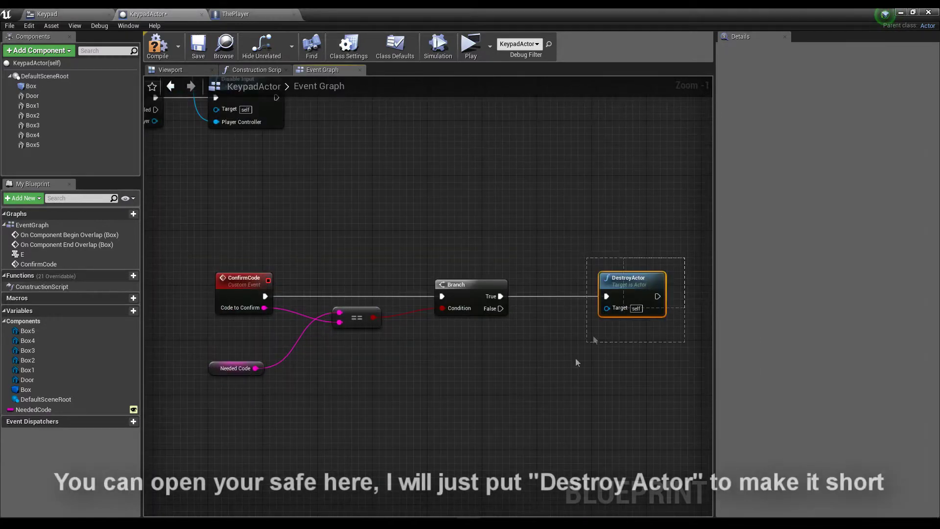
scroll(509, 351, "down", 2)
type("cDE")
type("STROY ACTOR OR OPEN THE")
type(" DOOR OR WHATEVER")
key("Return")
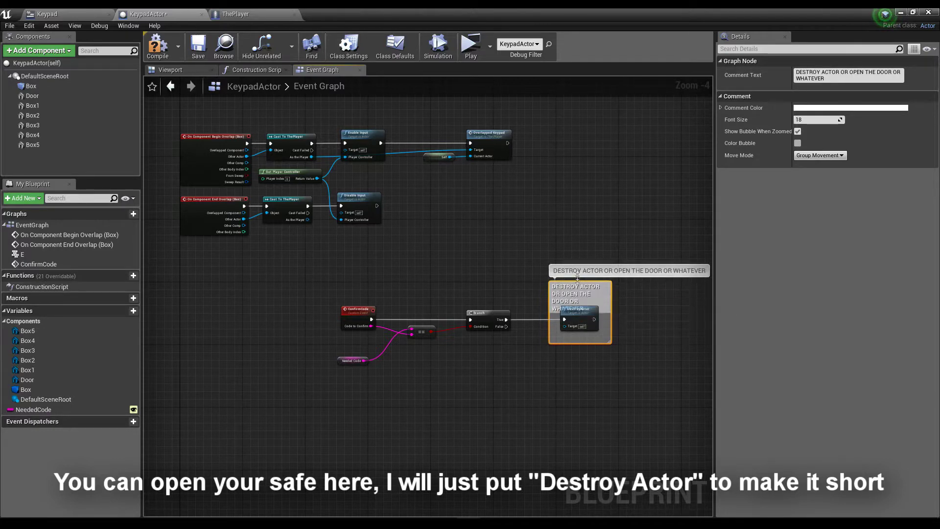
right_click_drag(604, 291, 529, 257)
left_click_drag(550, 244, 550, 240)
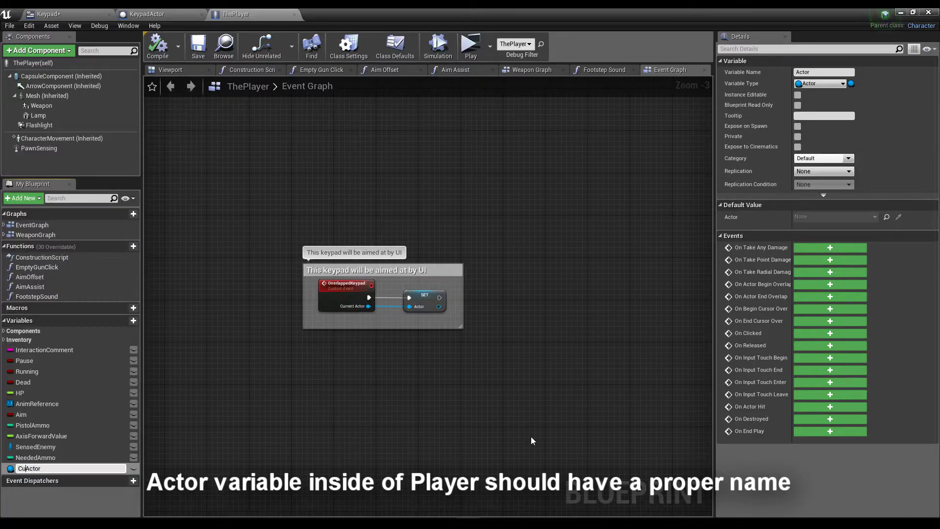
Rename ThePlayer's Actor variable to CurrentKeypadActor and compile
type("eypad")
key("Return")
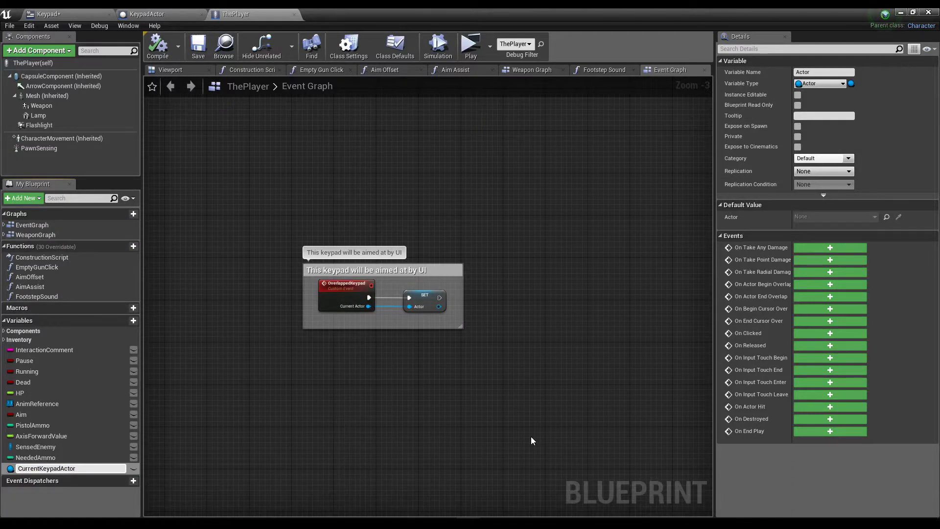
left_click(158, 45)
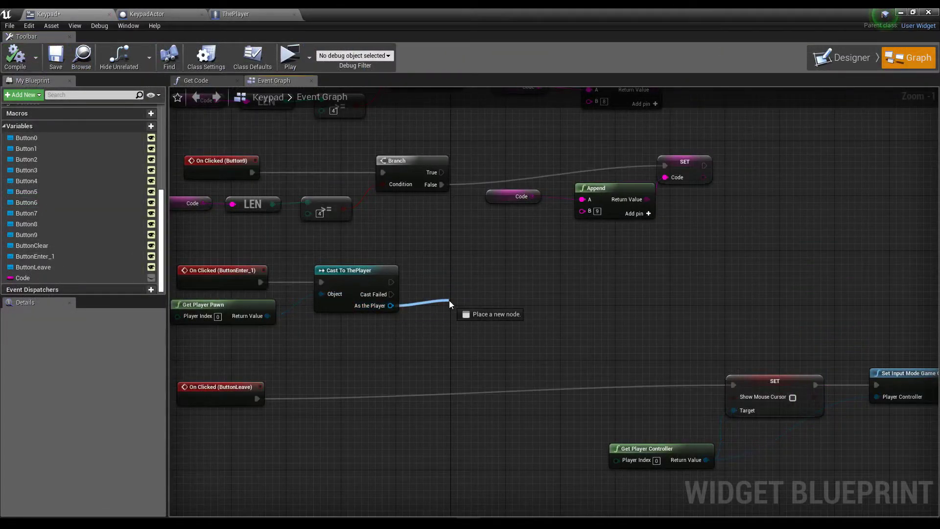
After the player cast, get Current Keypad Actor and cast it to KeypadActor
left_click_drag(380, 305, 449, 300)
type("current keypad")
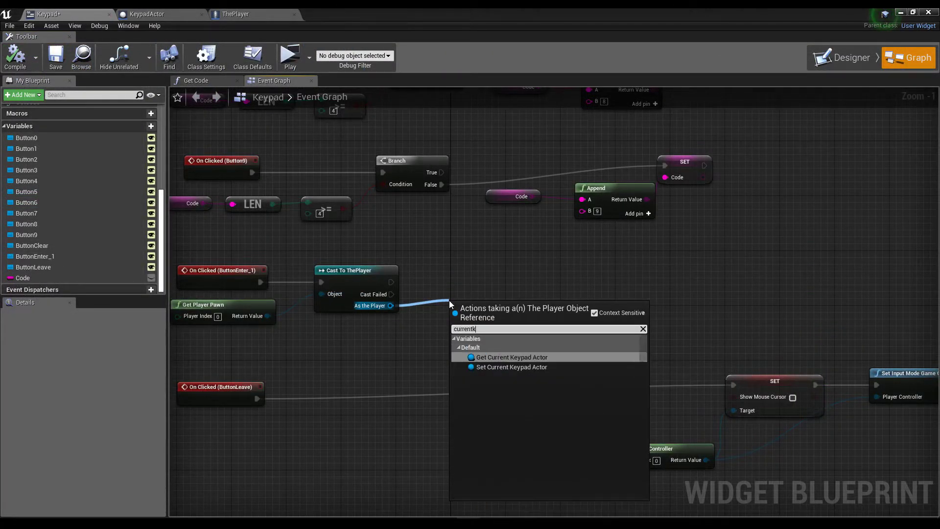
key("Return")
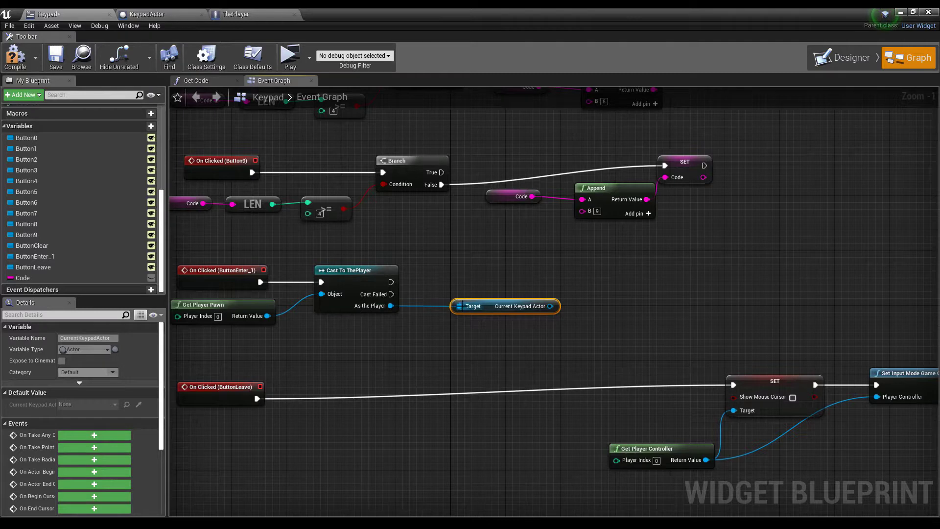
right_click_drag(465, 332, 376, 322)
left_click_drag(301, 273, 440, 274)
left_click_drag(528, 262, 525, 261)
type("key")
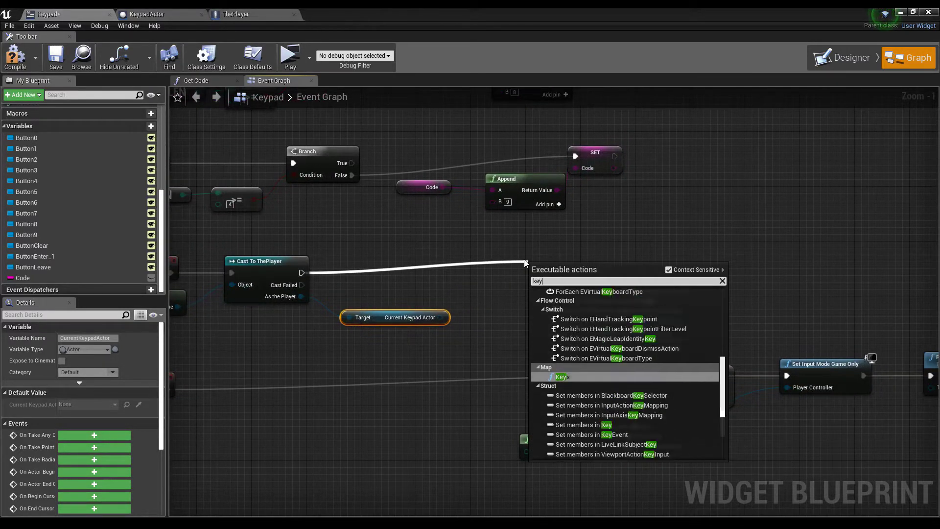
type("pad actor")
key("Return")
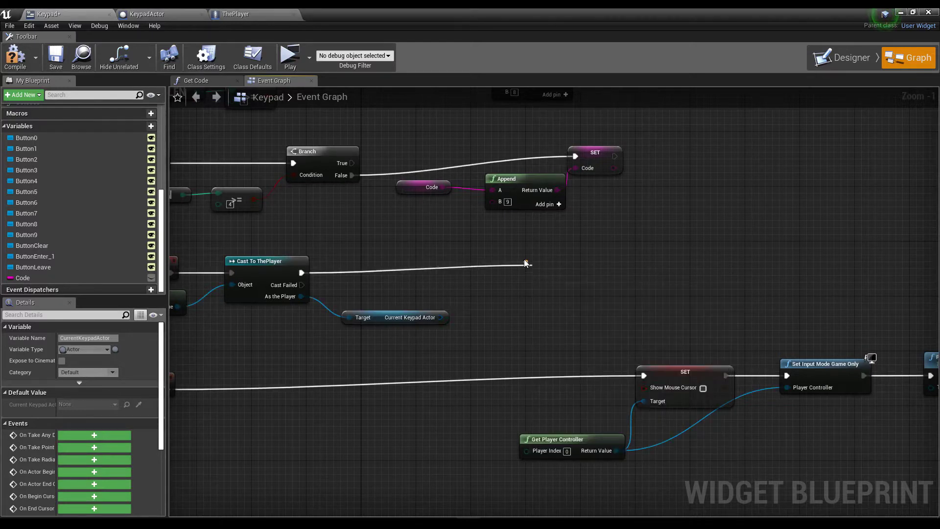
left_click_drag(533, 292, 440, 317)
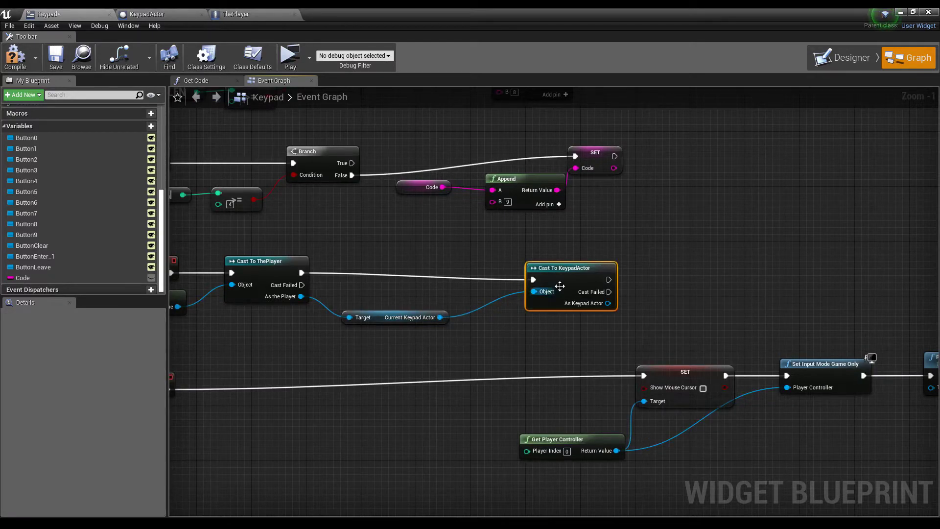
left_click_drag(570, 284, 529, 278)
right_click_drag(529, 277, 515, 277)
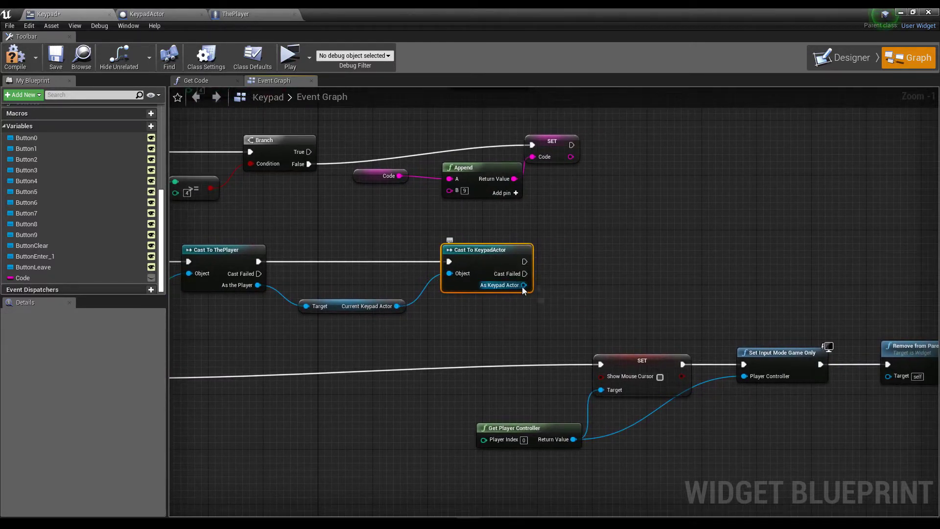
Call Confirm Code on the cast keypad actor, passing the Code variable
left_click_drag(524, 285, 602, 269)
type("confi")
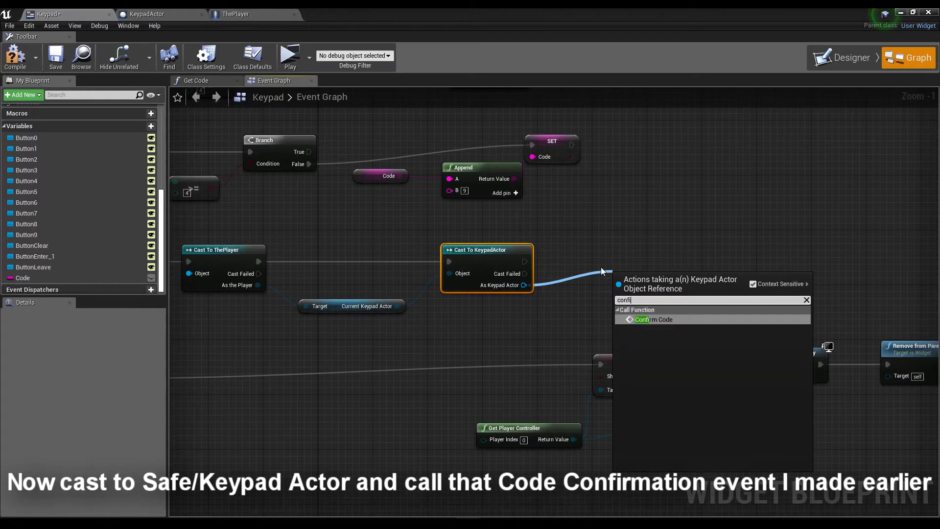
key("Return")
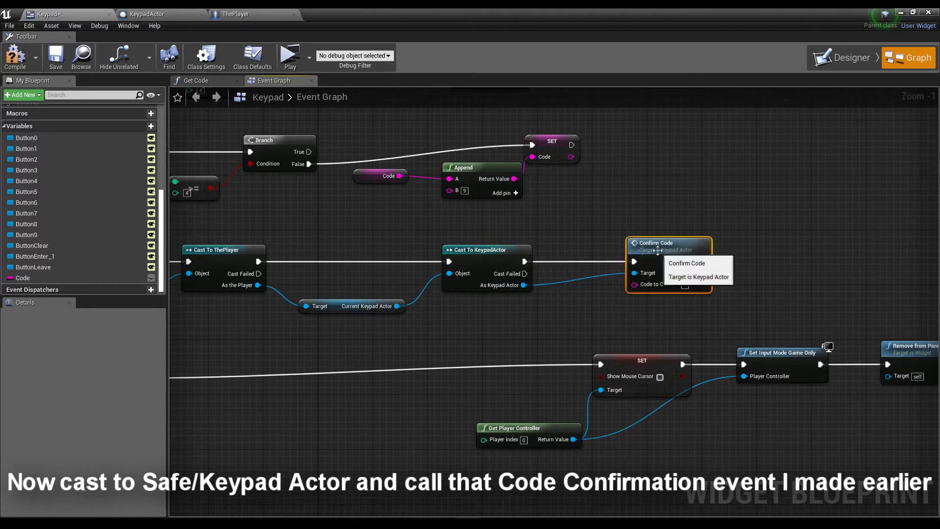
mouse_move(542, 317)
left_mouse_down()
mouse_move(534, 324)
mouse_move(635, 284)
left_mouse_up()
left_click(534, 325)
scroll(634, 294, "down", 2)
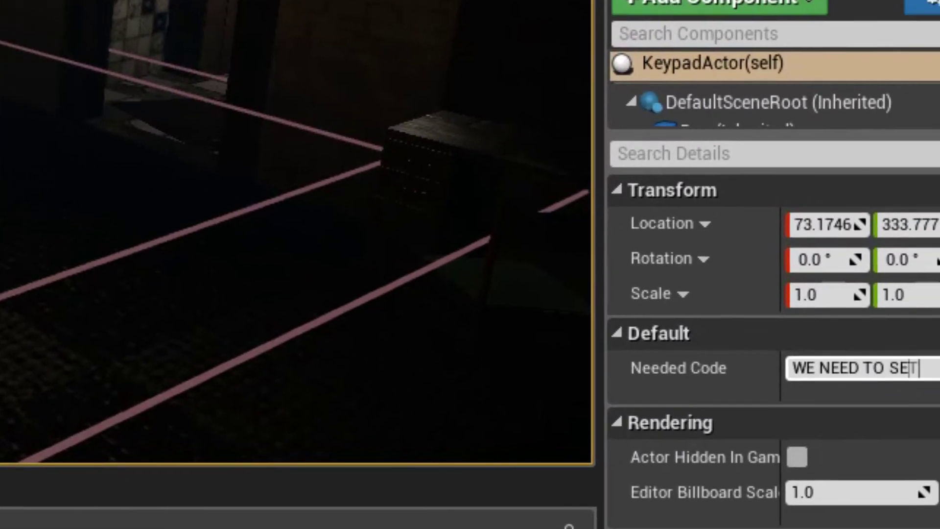
Replace the KeypadActor's Needed Code value with 5264
key("ctrl+a")
key("BackSpace")
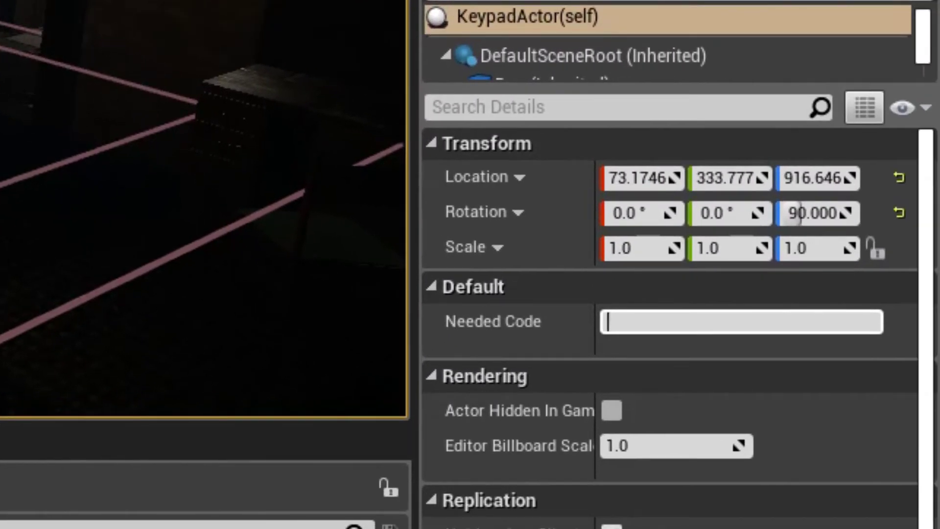
type("5")
key("Return")
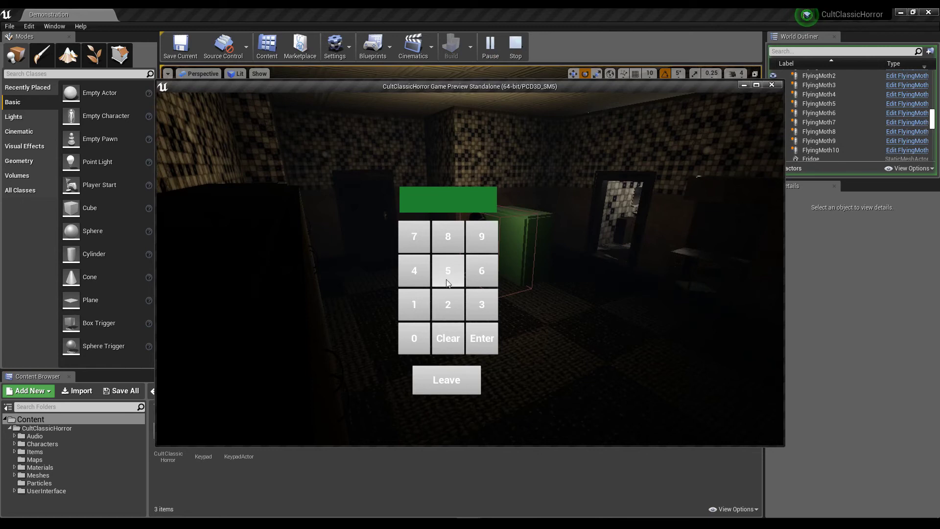
Finish entering the wrong code 4521 on the keypad, then clear it
left_click(445, 295)
left_click(415, 303)
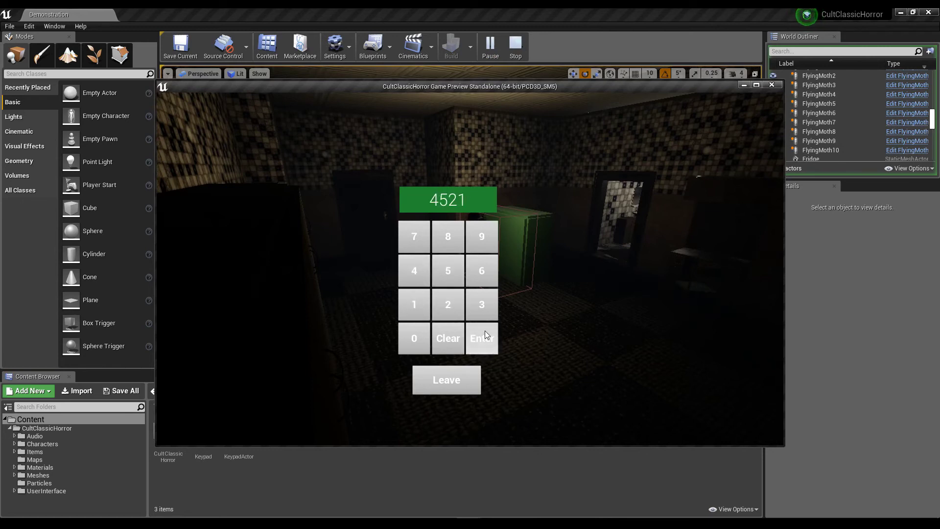
left_click(448, 328)
Enter and submit 5264 to destroy the safe, then exit play and open the Keypad blueprint
left_click(451, 277)
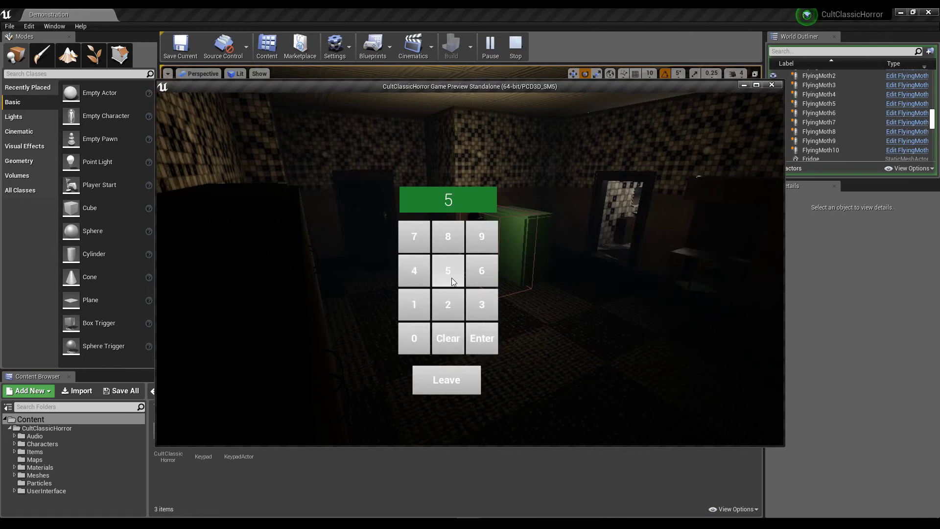
left_click(474, 277)
left_click(416, 267)
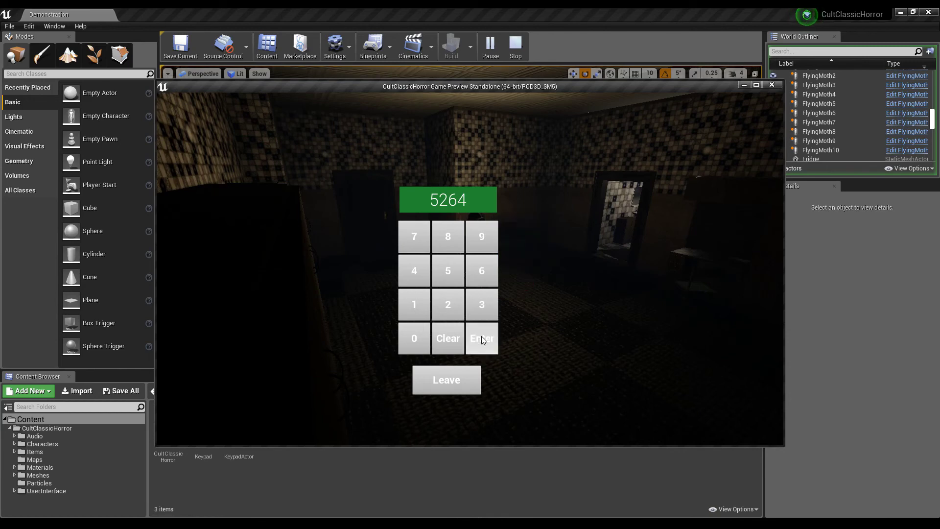
left_click(460, 368)
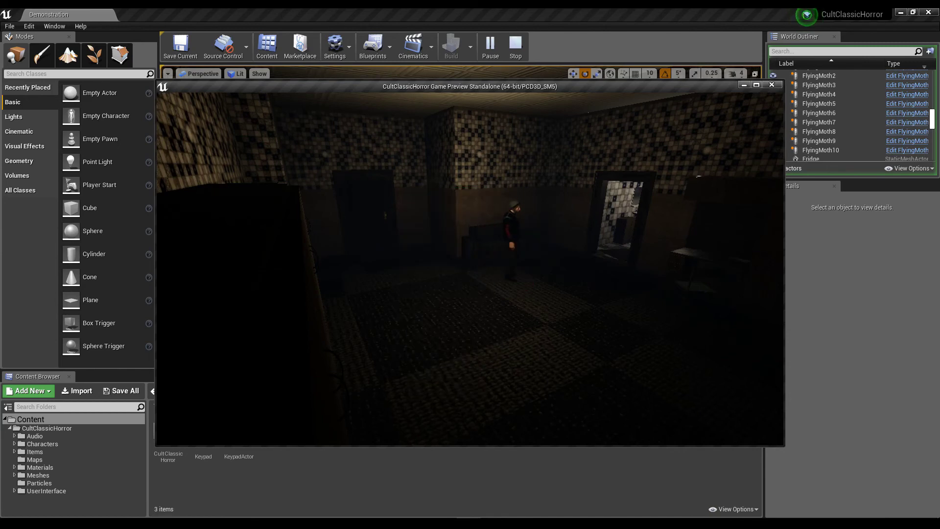
key("Escape")
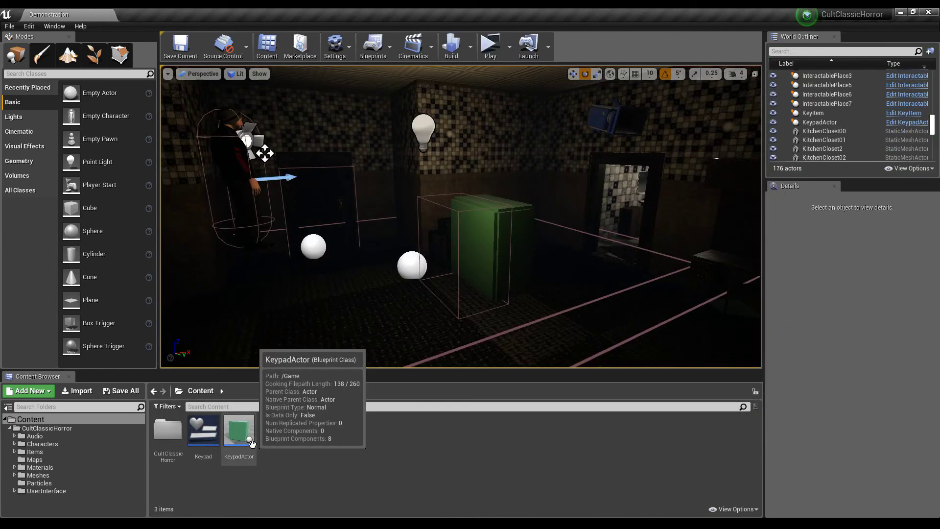
double_click(203, 431)
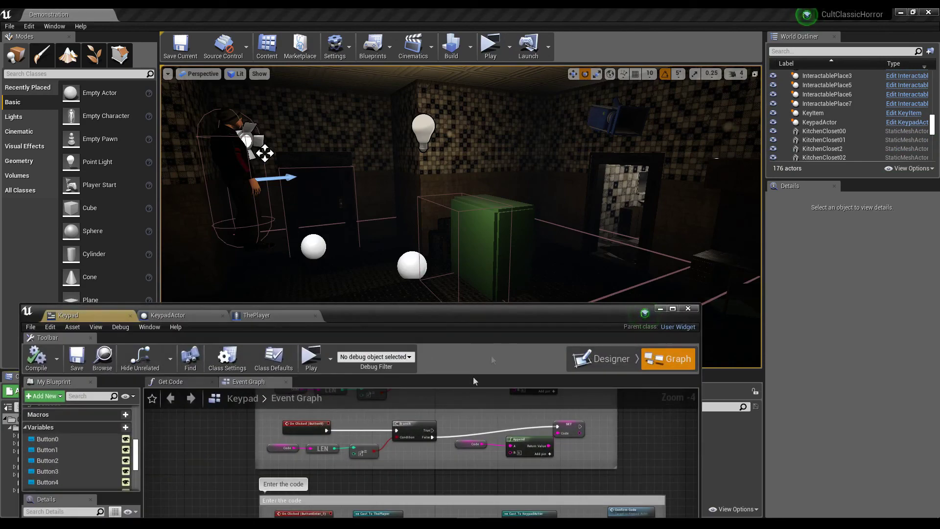